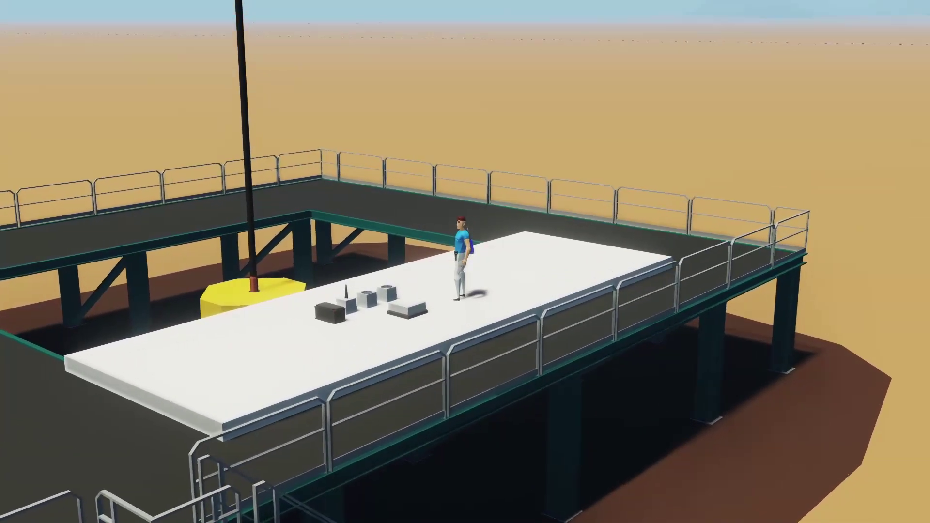
- Widen the camera's field of view in photo mode to view the drilling platform from below, and leave photo mode
key(Escape)
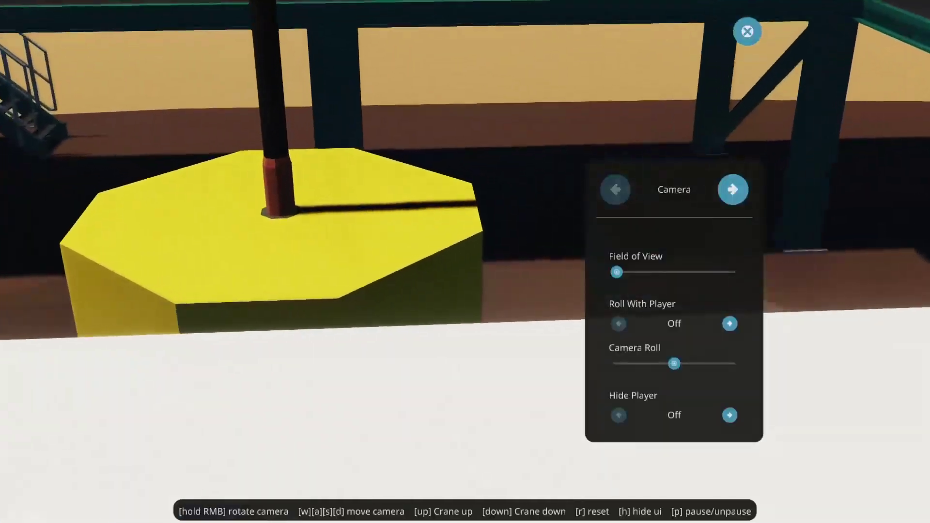
drag(619, 272, 686, 273)
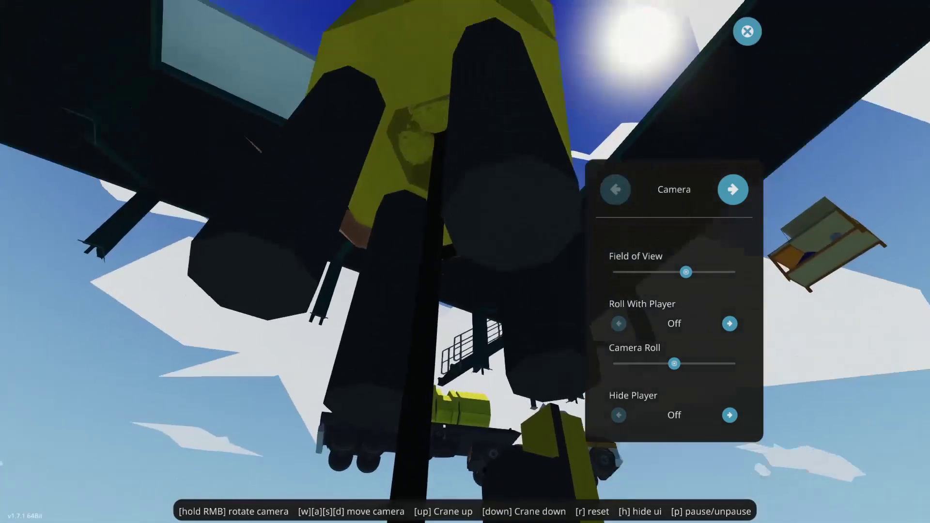
key(Escape)
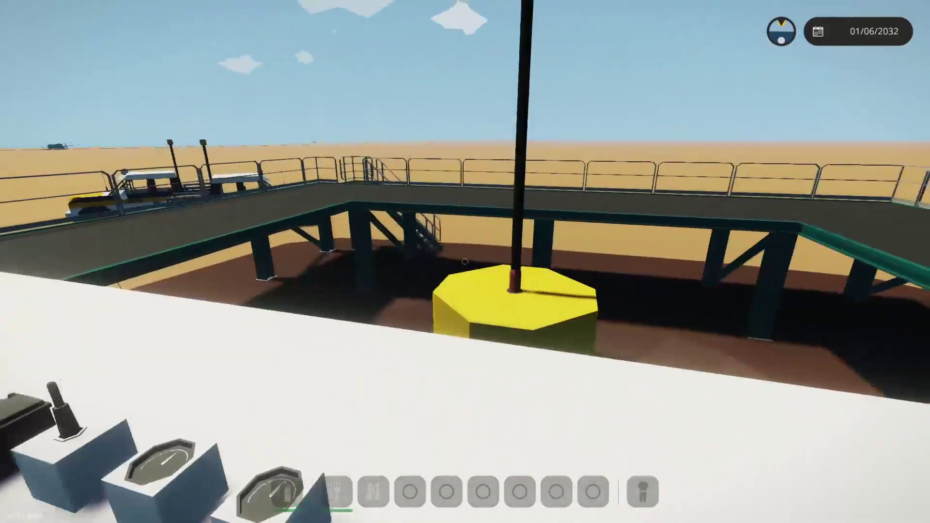
- Walk across the platform past the dials to the workbench on the ground beside it and open the vehicle editor
key(w)
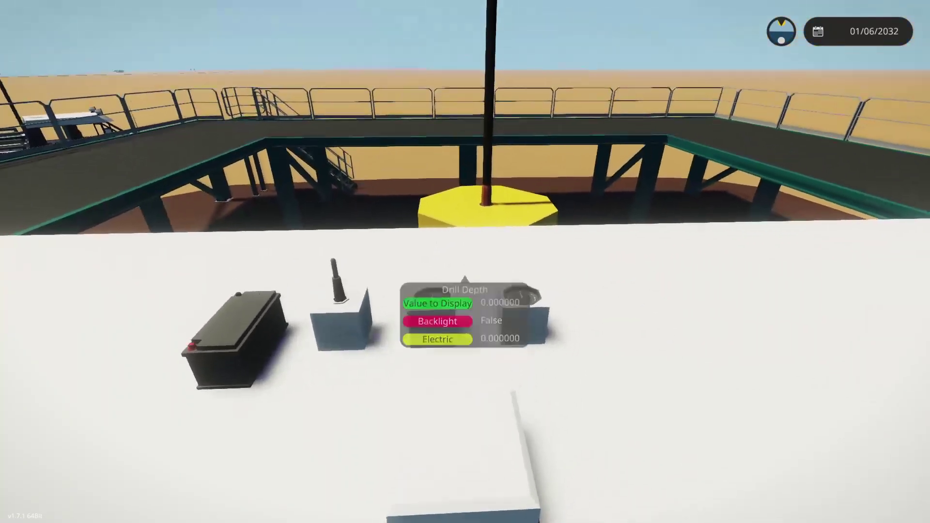
key(s)
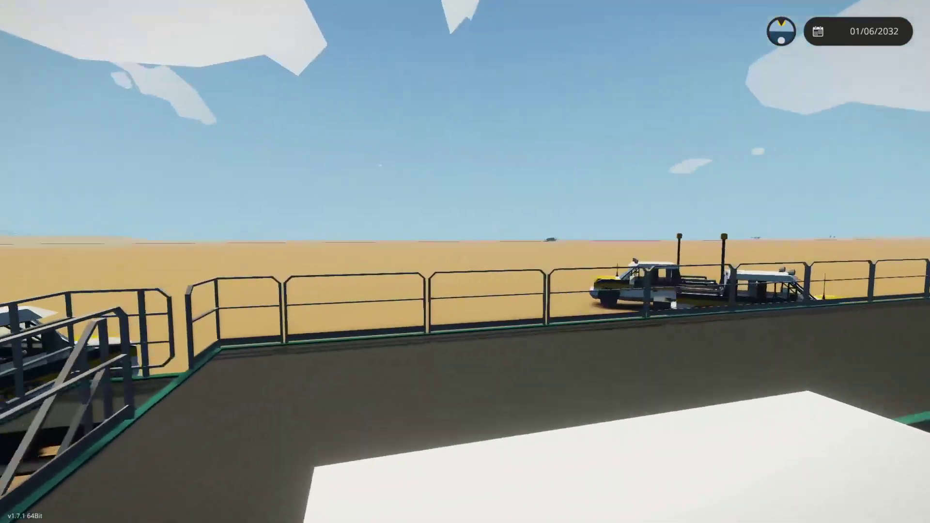
key(w)
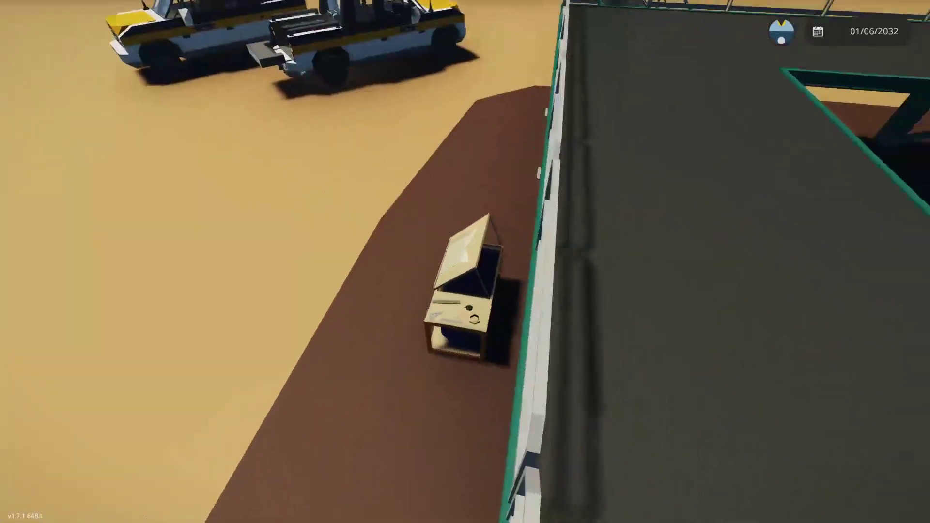
key(w)
key(e)
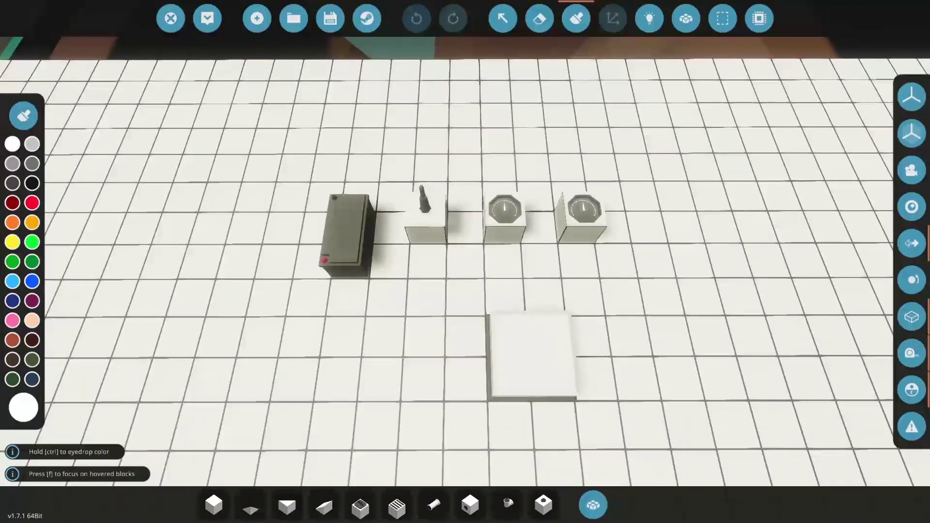
- Inspect the display name and the minimum and maximum value properties of the two dials
click(502, 18)
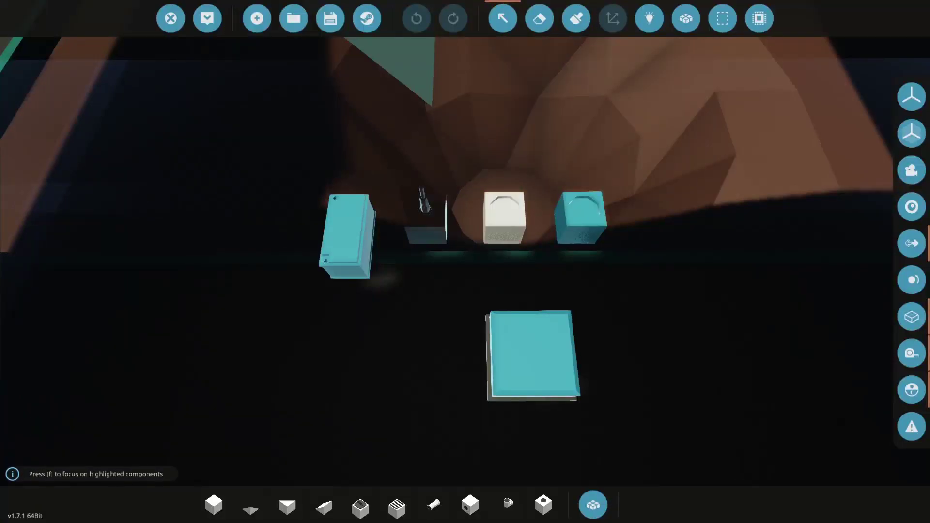
click(504, 218)
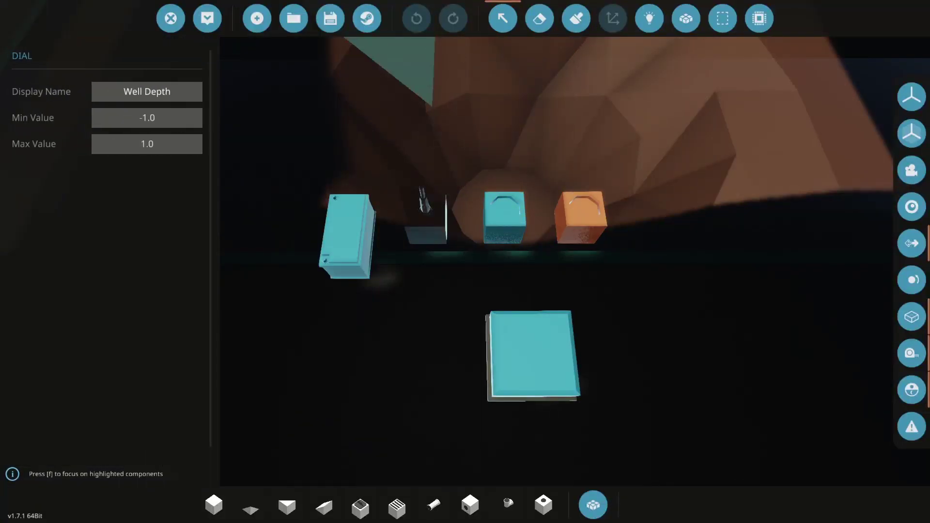
click(503, 18)
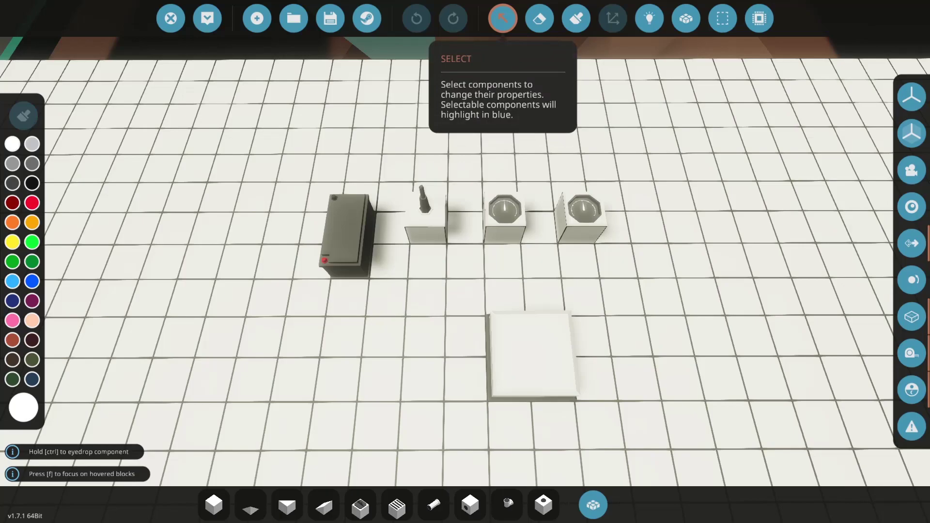
click(503, 18)
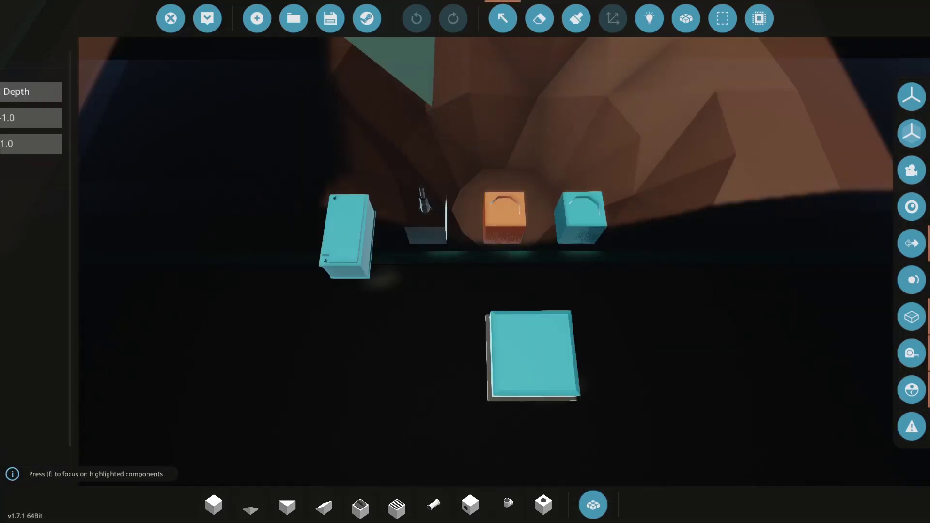
- Paint the faces of both dials red and check the Well Depth dial's properties
click(576, 18)
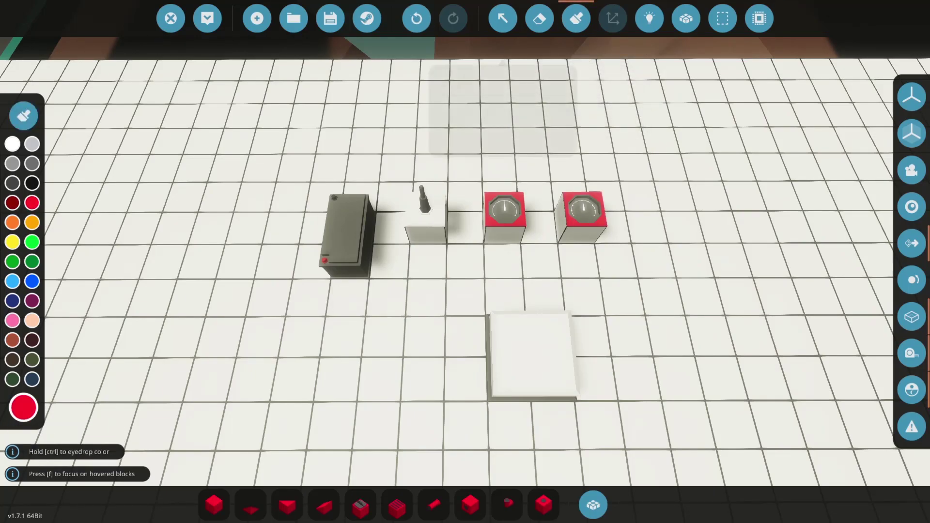
click(503, 18)
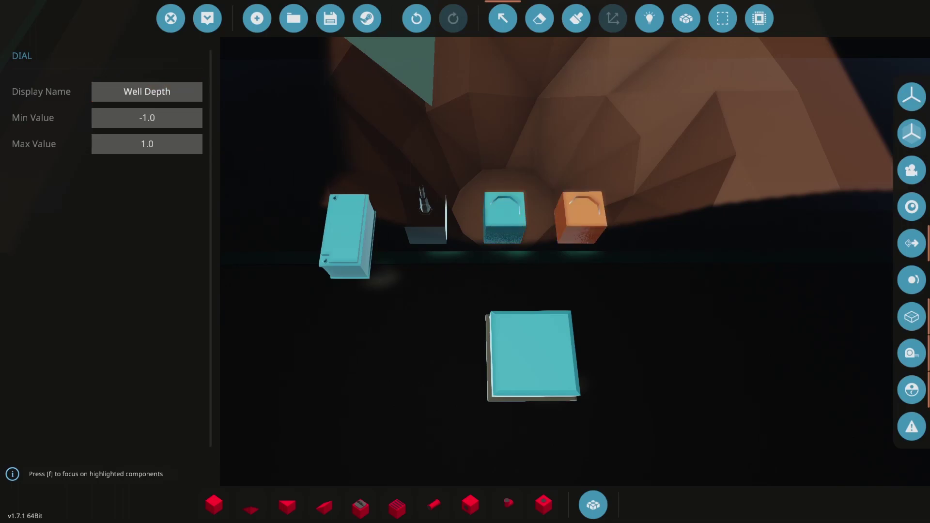
click(576, 18)
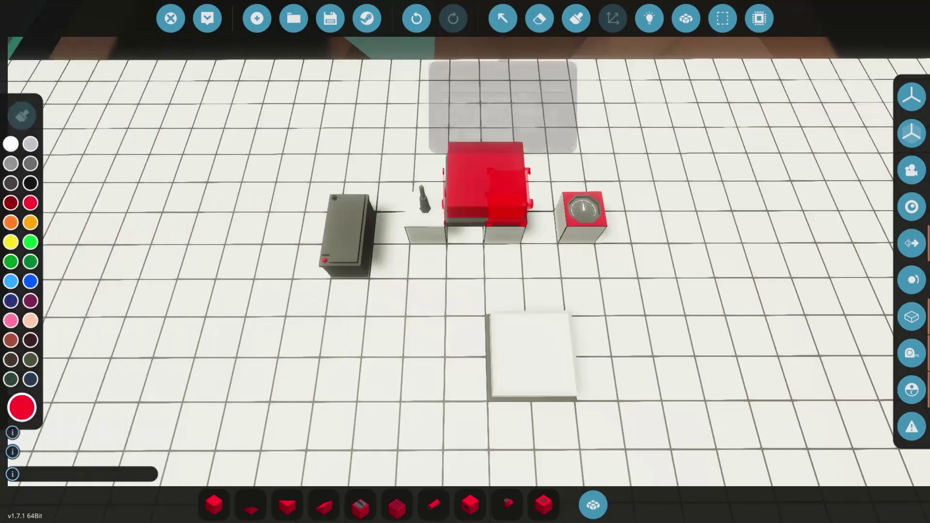
- Wire the battery's electric node to the lever's electric node and check the components' number and on/off logic nodes
click(649, 18)
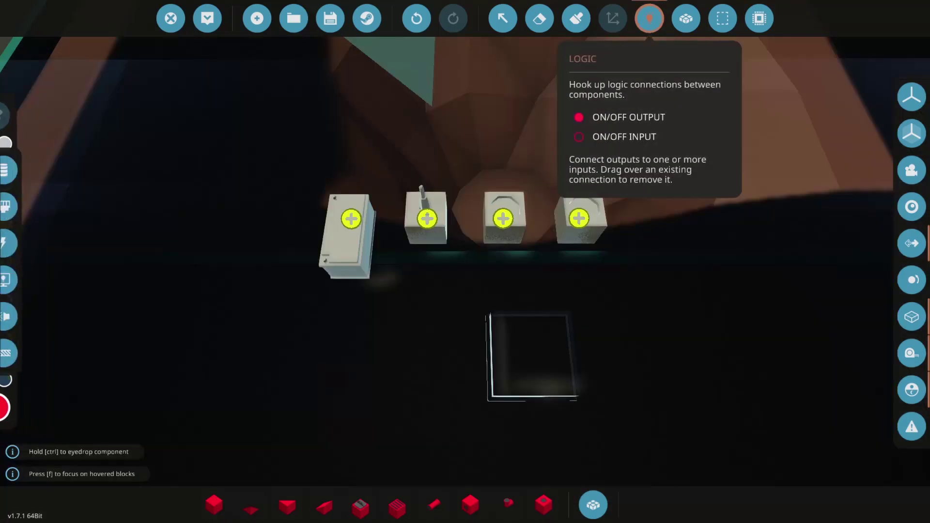
drag(351, 219, 427, 219)
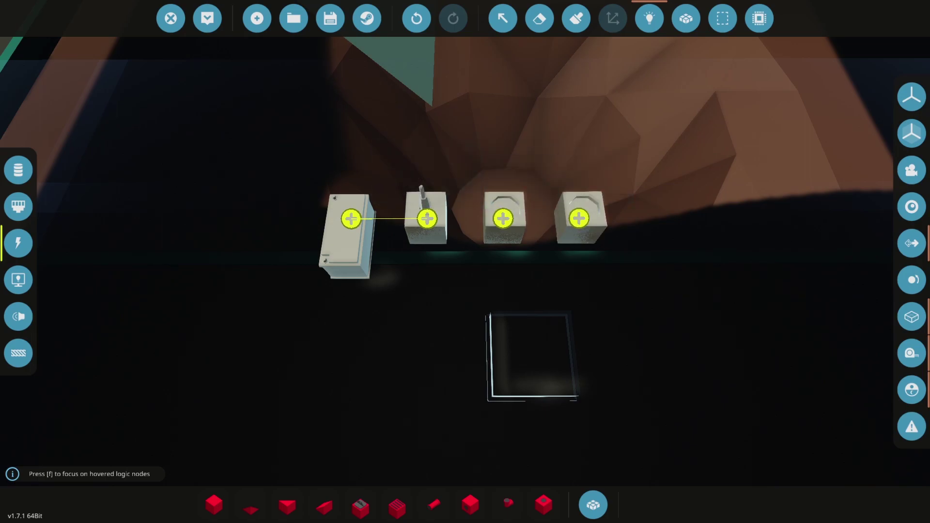
click(18, 169)
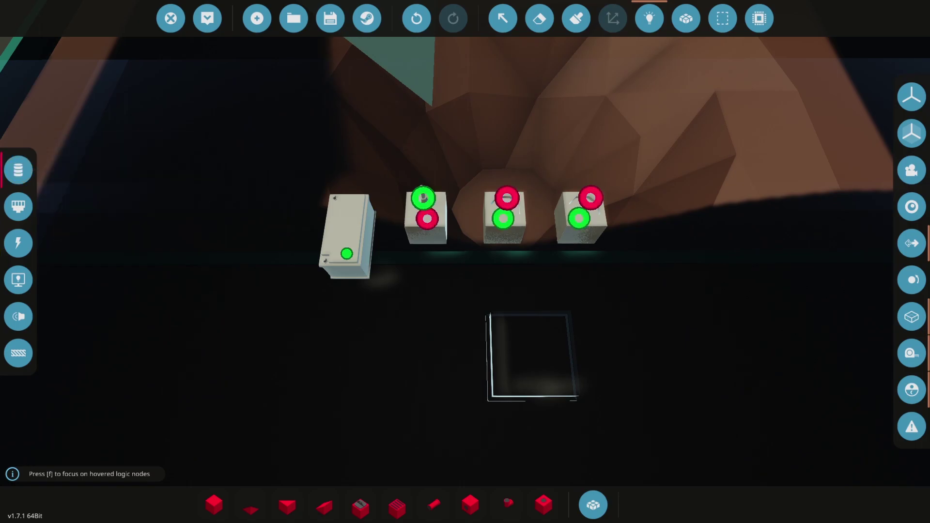
click(649, 18)
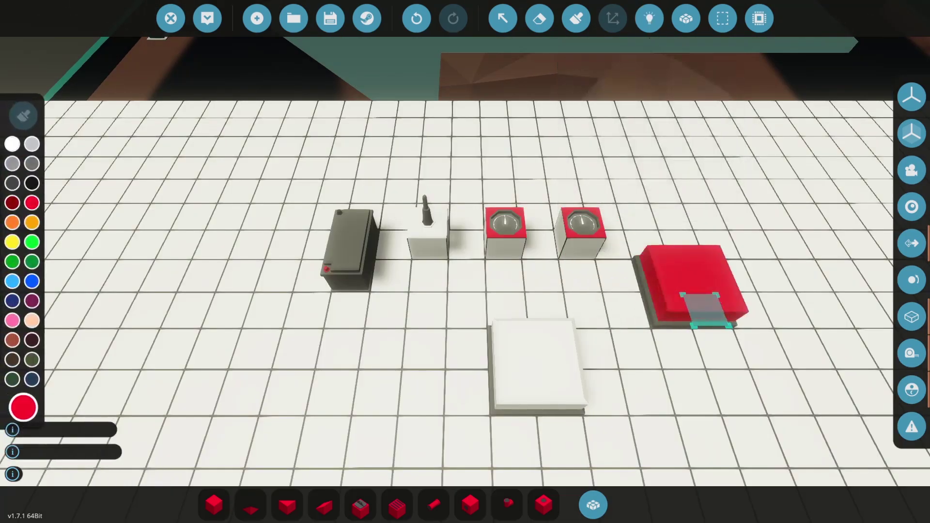
click(649, 19)
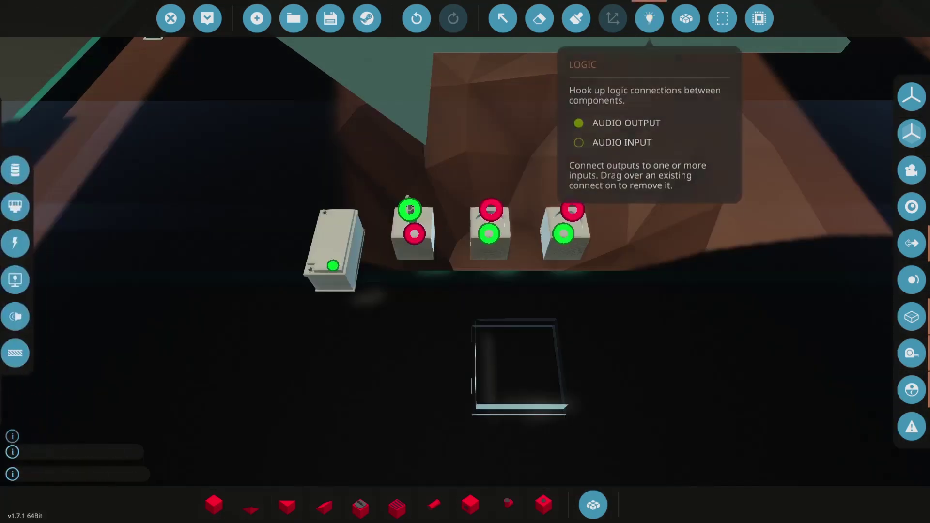
click(18, 206)
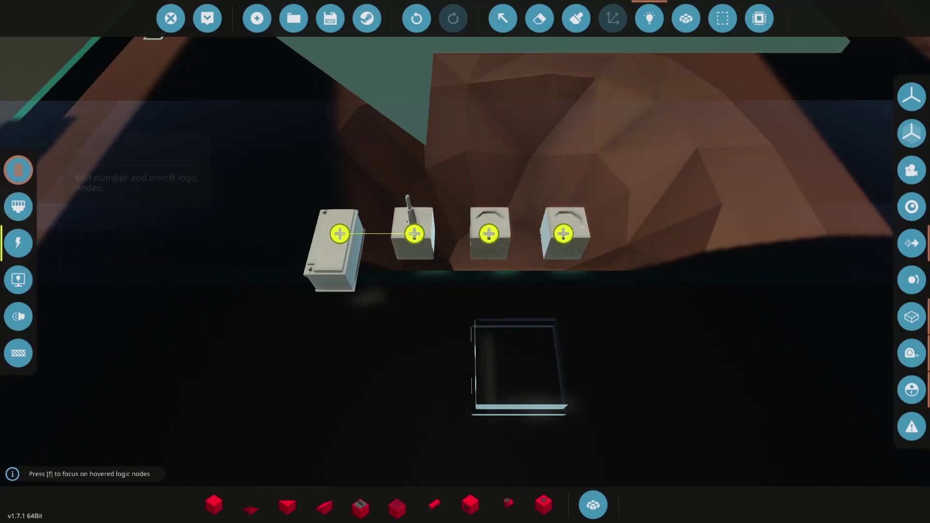
click(18, 169)
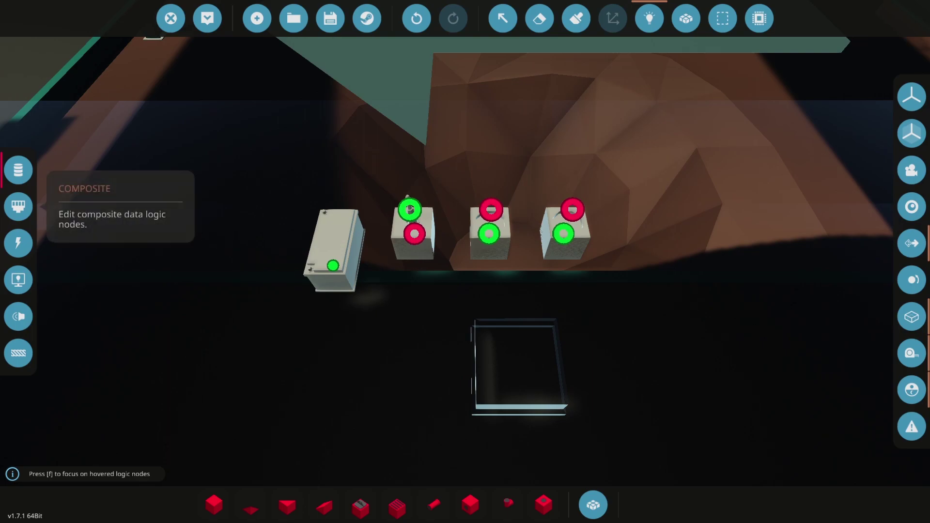
- Open the microcontroller in front of the dials in the microcontroller editor
click(502, 18)
click(516, 363)
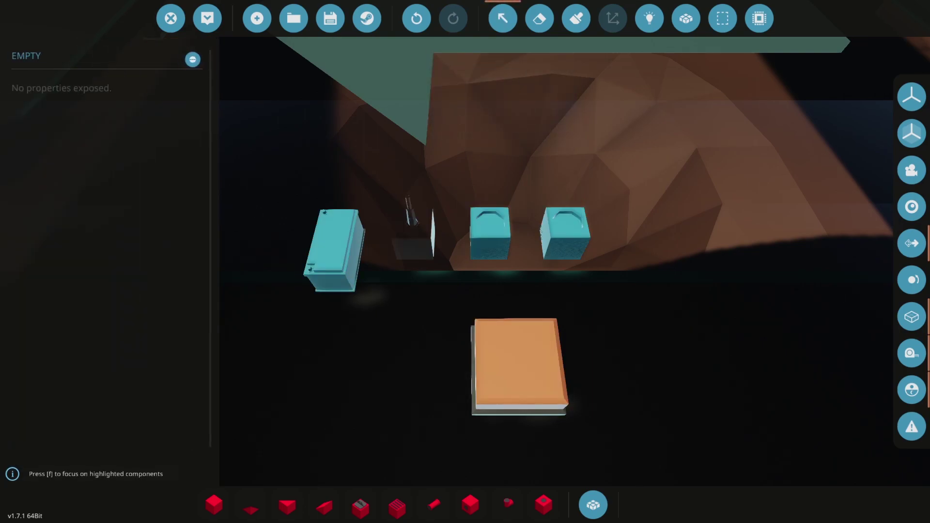
click(193, 60)
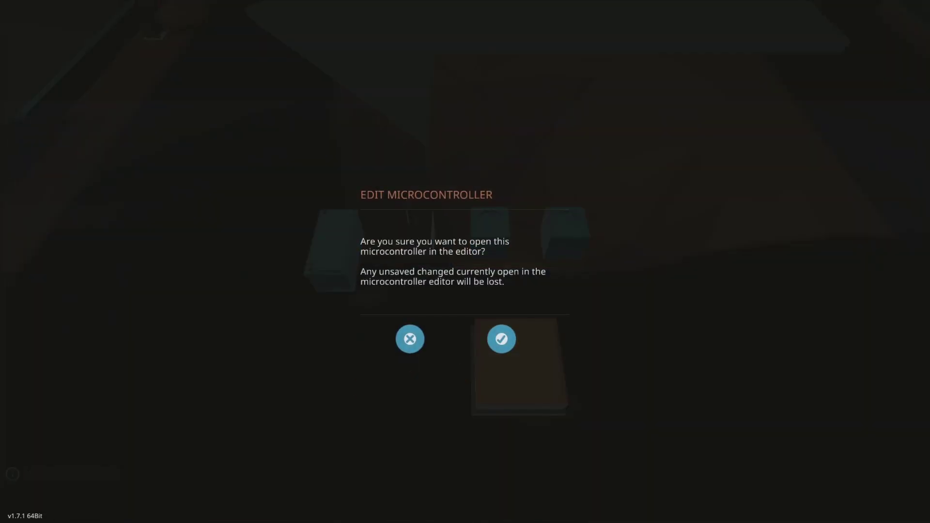
click(501, 339)
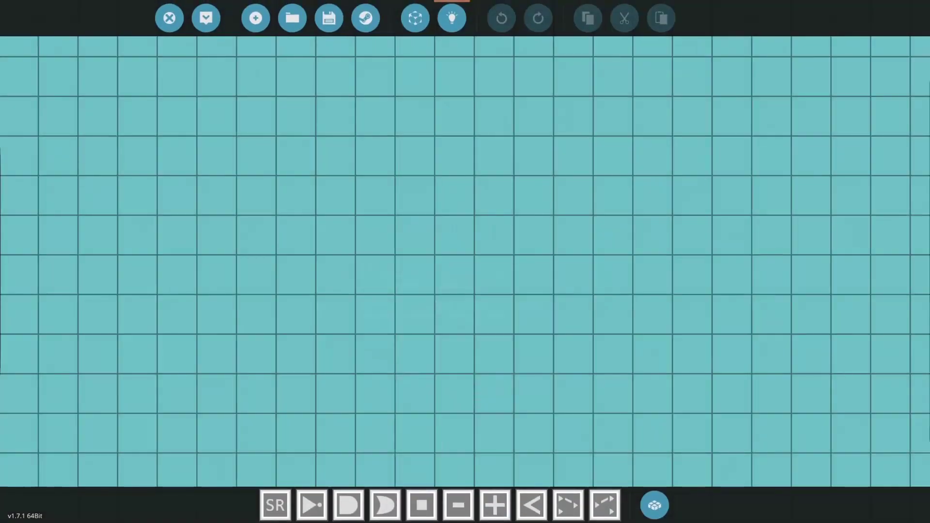
- Rename the microcontroller as "Well Head Radio Recieve"
click(415, 19)
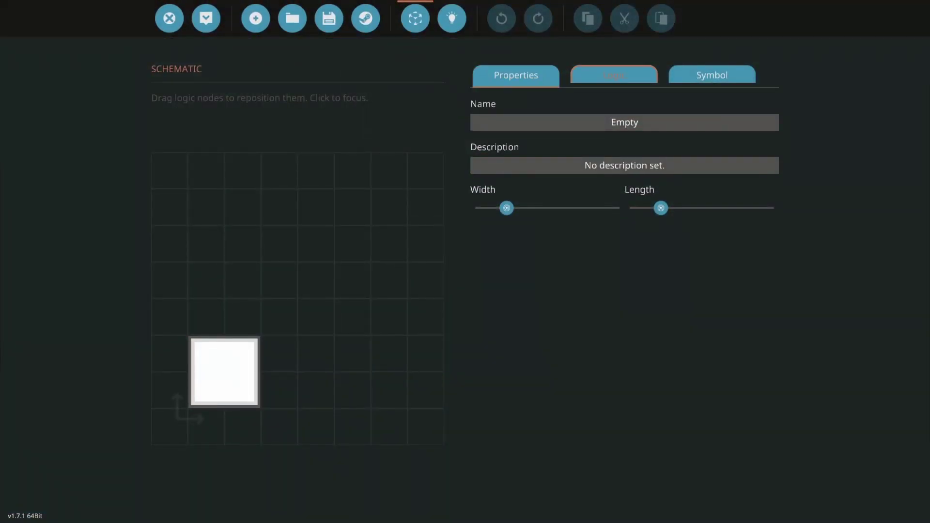
click(614, 75)
click(516, 75)
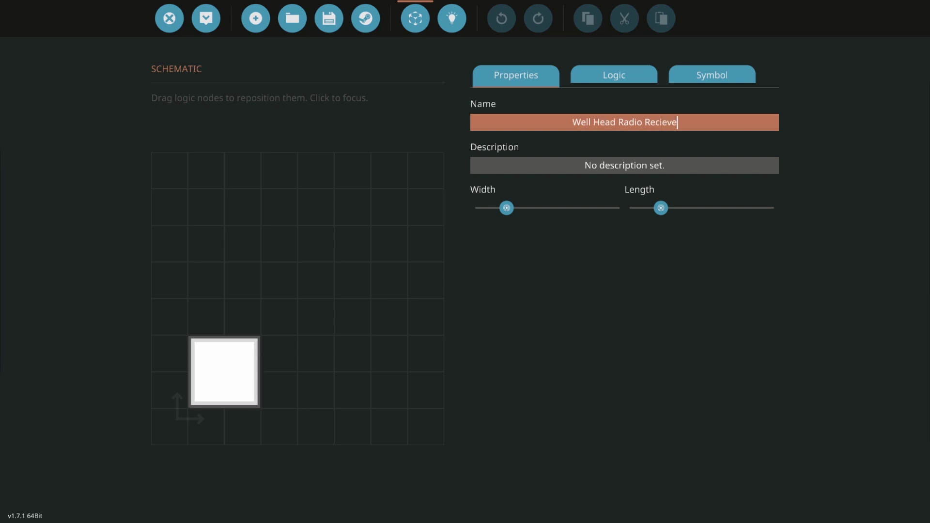
key(Return)
- Add a logic node to the microcontroller with the type composite and the direction input
click(614, 75)
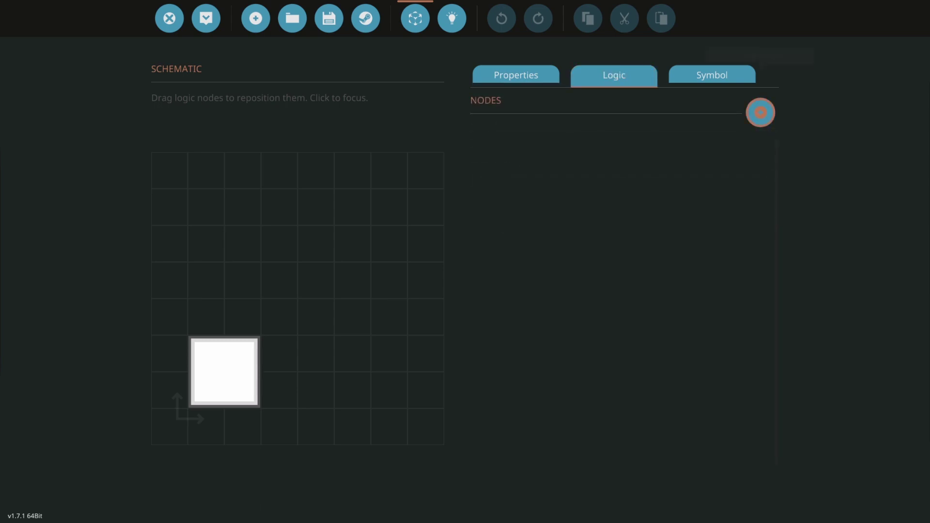
click(761, 112)
click(606, 154)
click(531, 211)
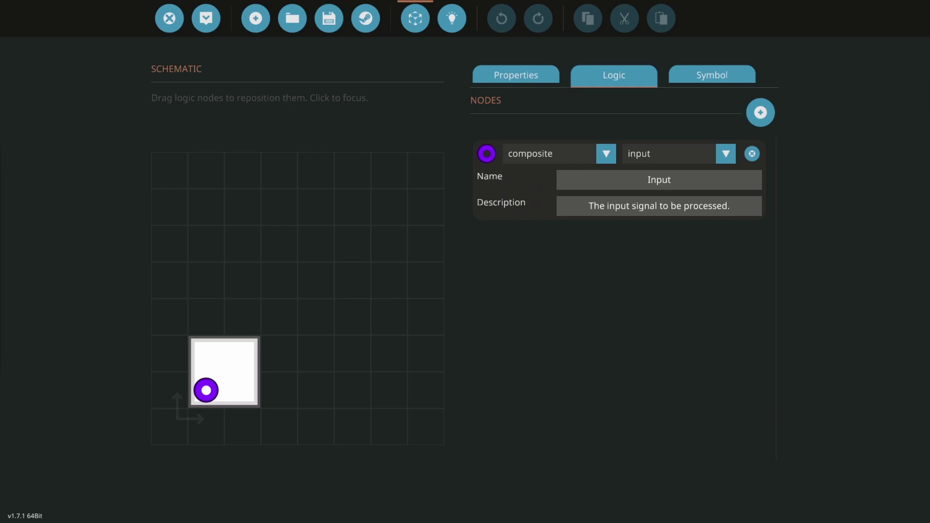
click(726, 153)
click(640, 168)
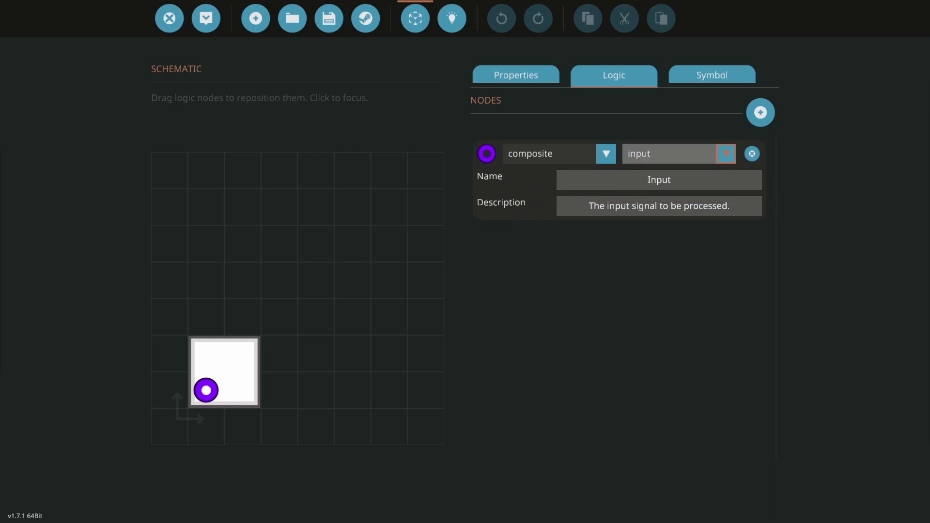
- Add a second logic node, naming the composite node Radio and the new node Freq
click(760, 112)
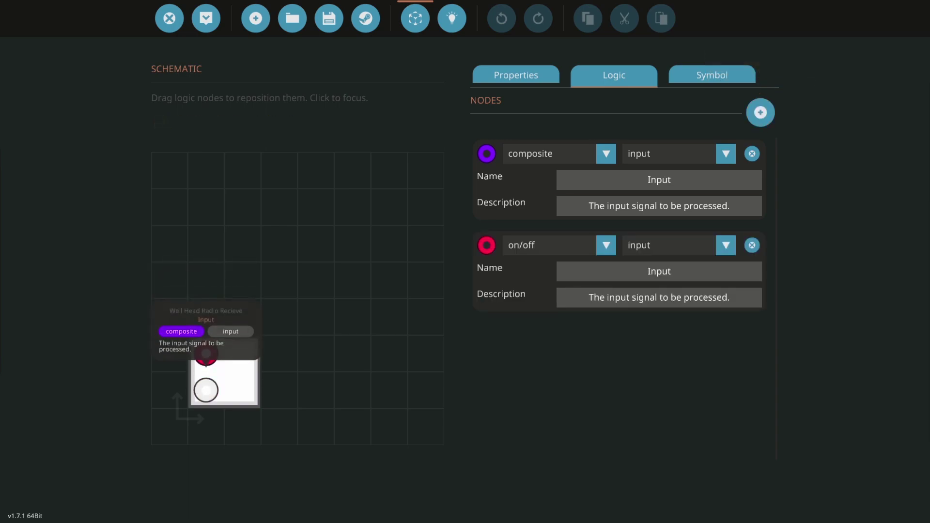
click(658, 180)
text(Radio)
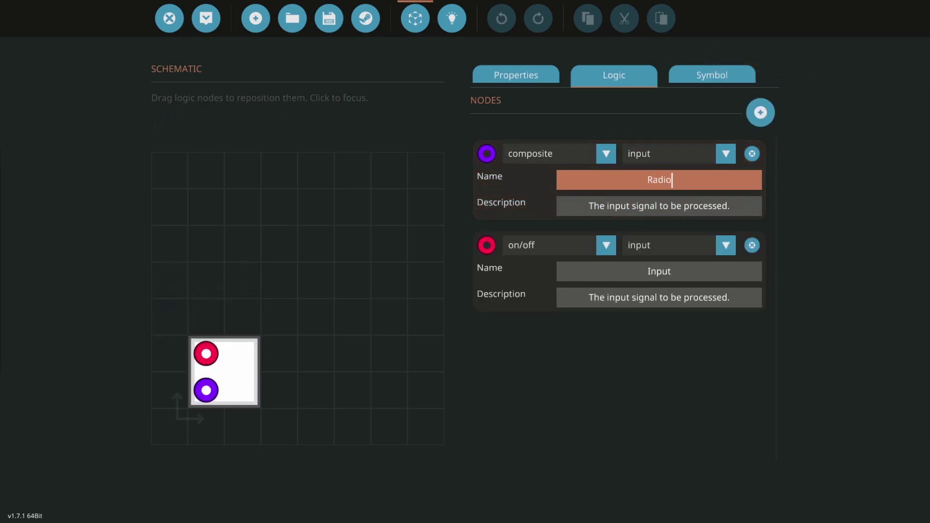
click(672, 271)
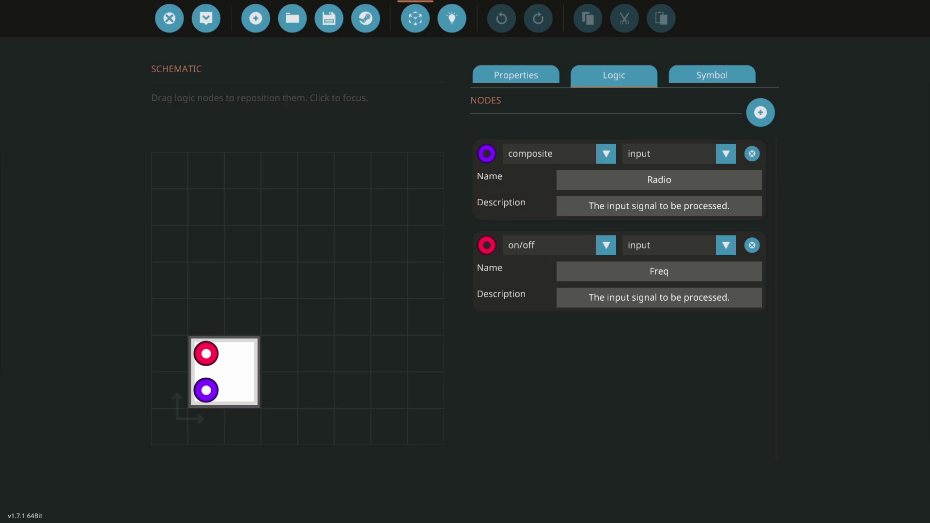
- Set the Freq node's type to number and keep its direction as input
click(725, 245)
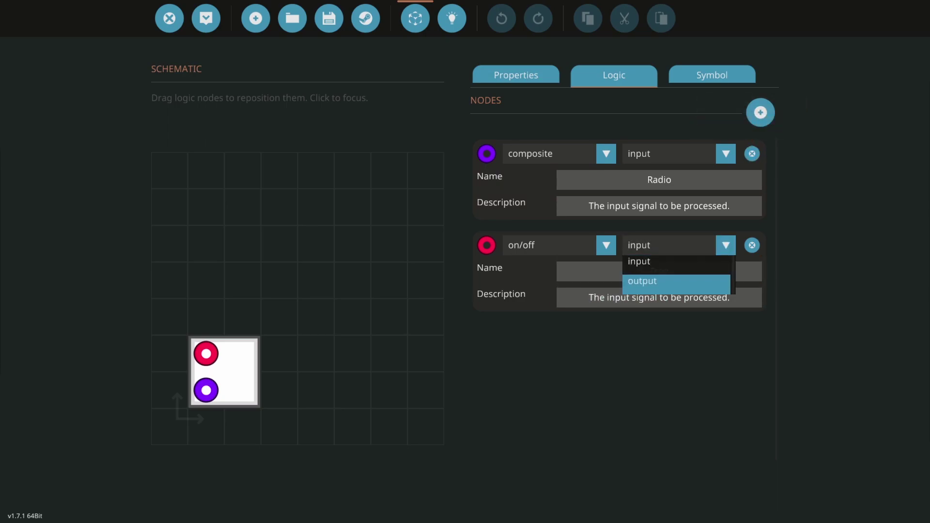
click(642, 281)
click(726, 245)
click(639, 261)
click(606, 245)
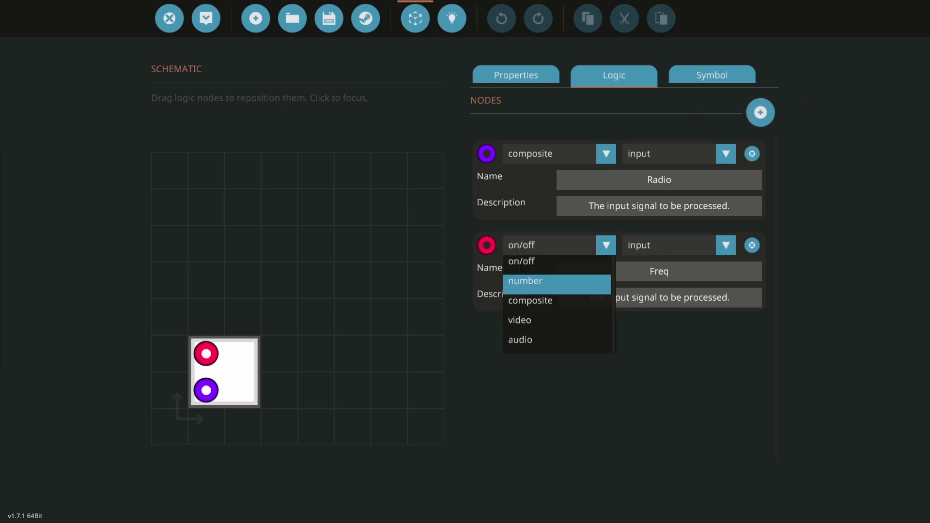
click(526, 280)
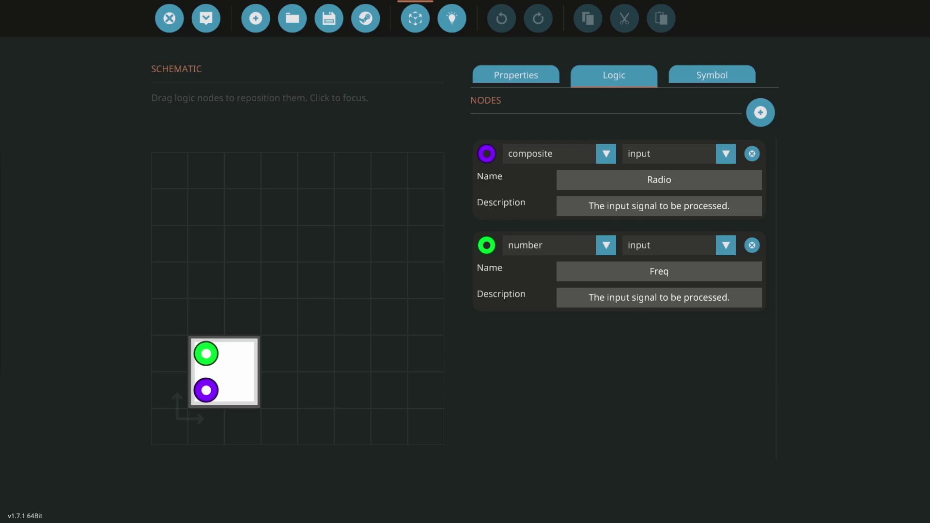
- Add two more logic nodes to the microcontroller and place them in the free cells of its 2x2 schematic
click(760, 113)
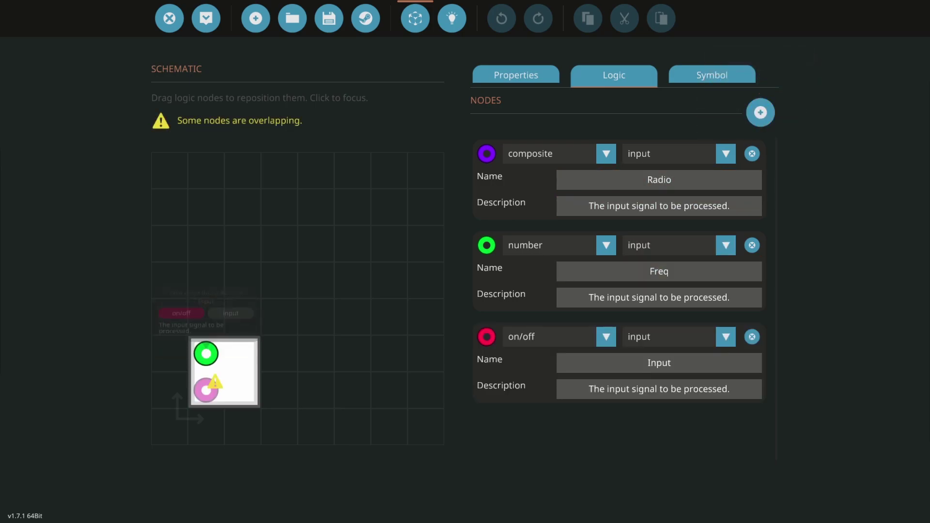
drag(206, 390, 243, 354)
click(761, 113)
- Set the two new nodes to type number and direction output
click(557, 300)
click(558, 339)
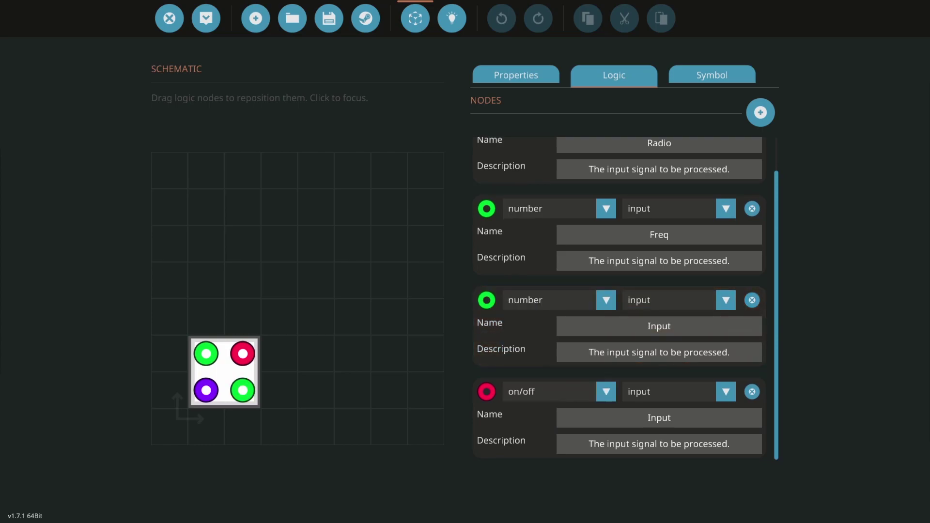
click(606, 391)
click(557, 426)
click(726, 391)
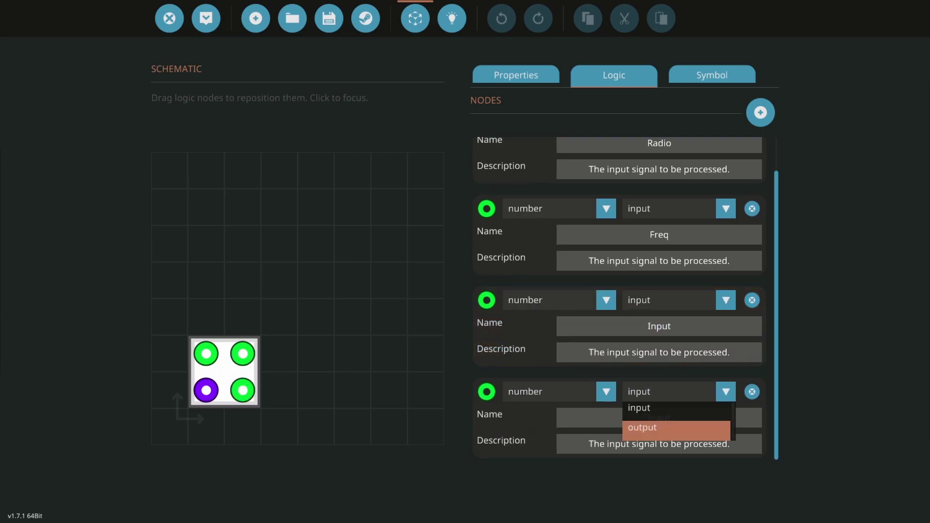
click(639, 428)
click(725, 300)
click(642, 336)
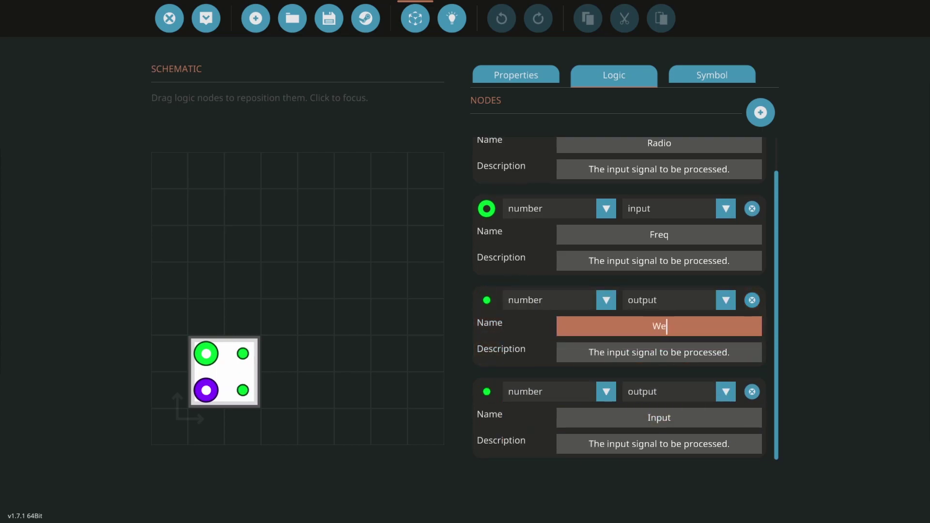
- Name the two output nodes Well Depth and Drill Depth and update the placed microcontroller with the schematic
key(BackSpace)
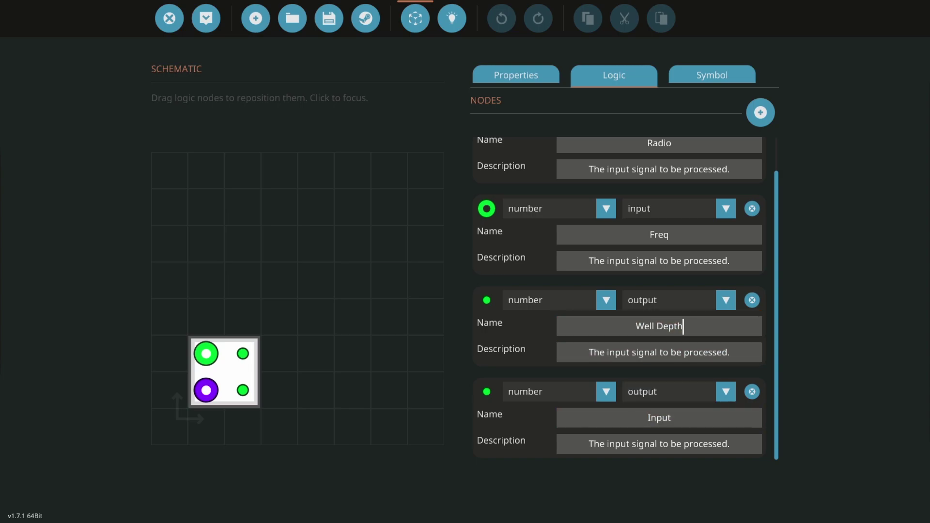
key(Tab)
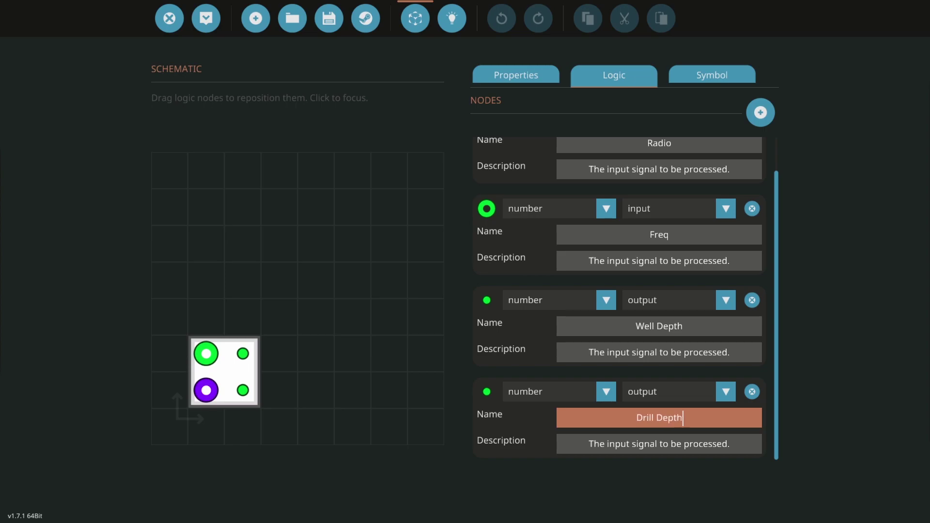
text(Drill Depth)
key(Return)
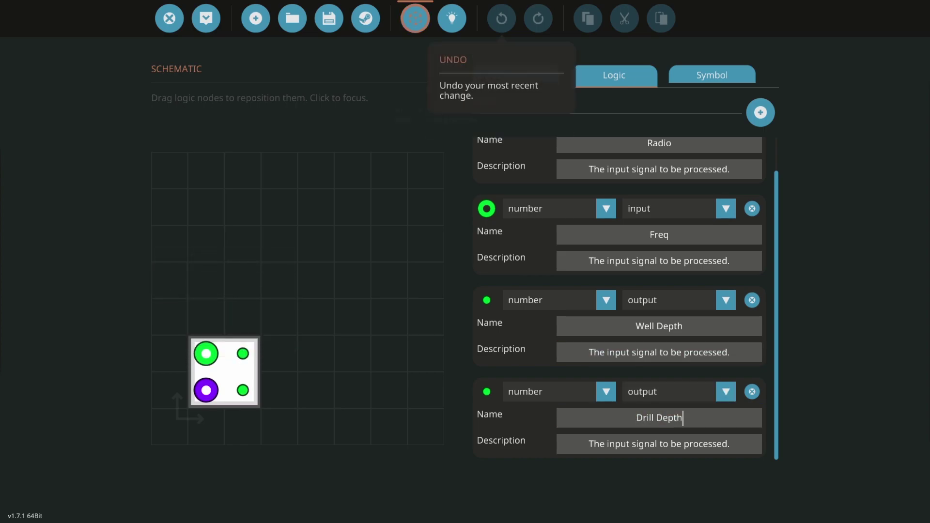
click(206, 18)
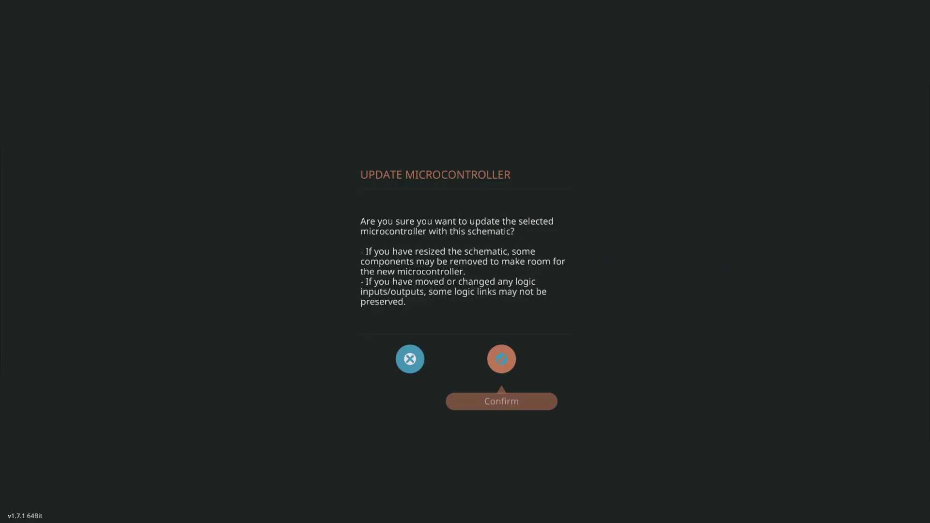
click(502, 358)
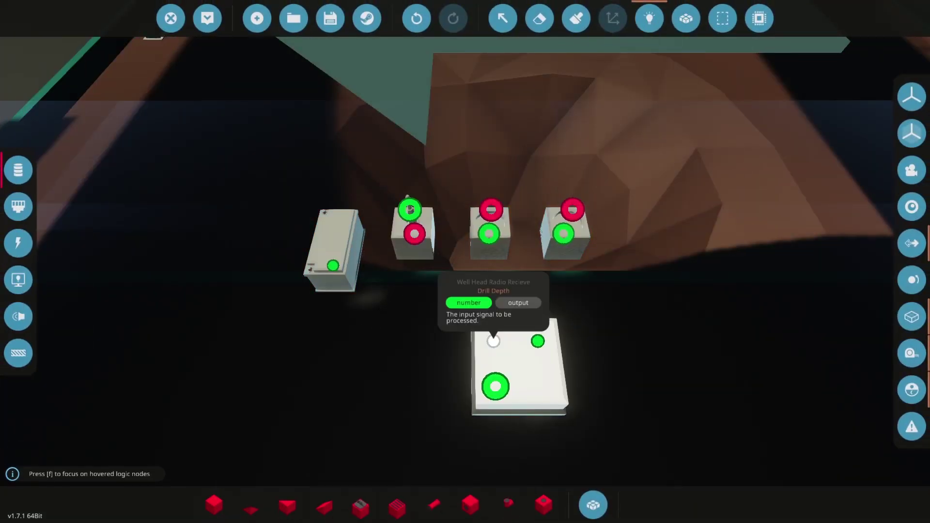
- Link Drill Depth to the number input of the block beside the radio receiver and Well Depth to the outermost block's
drag(493, 341, 489, 234)
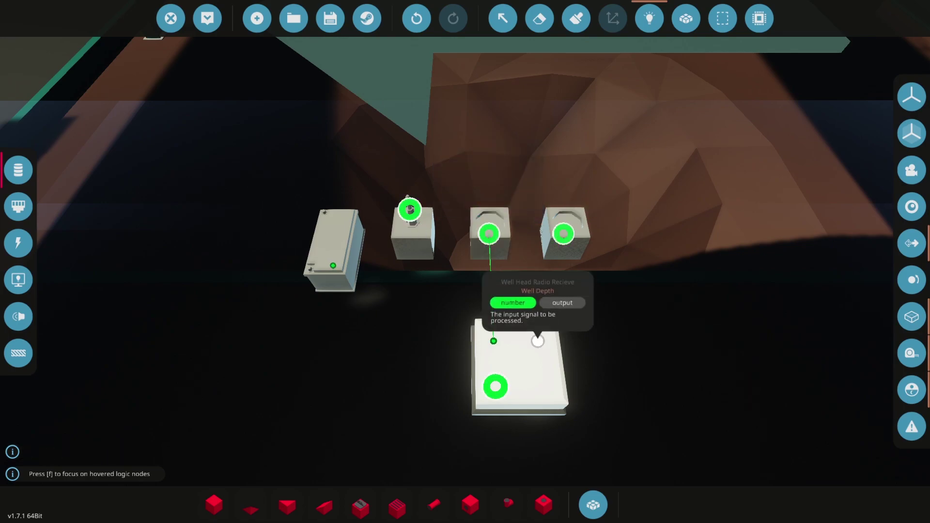
drag(538, 341, 563, 234)
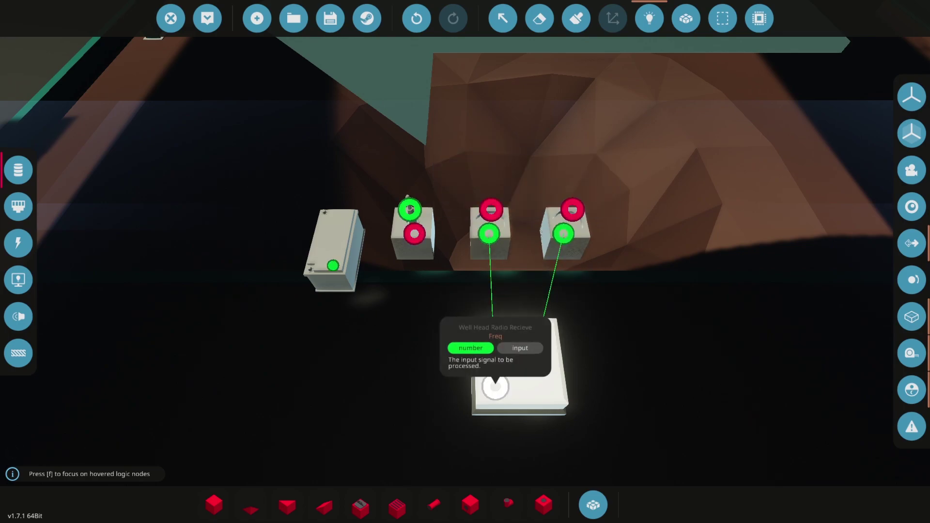
drag(495, 386, 450, 251)
drag(456, 334, 495, 387)
- Link the microcontroller's Radio composite input to the composite output of the radio receiver
click(18, 206)
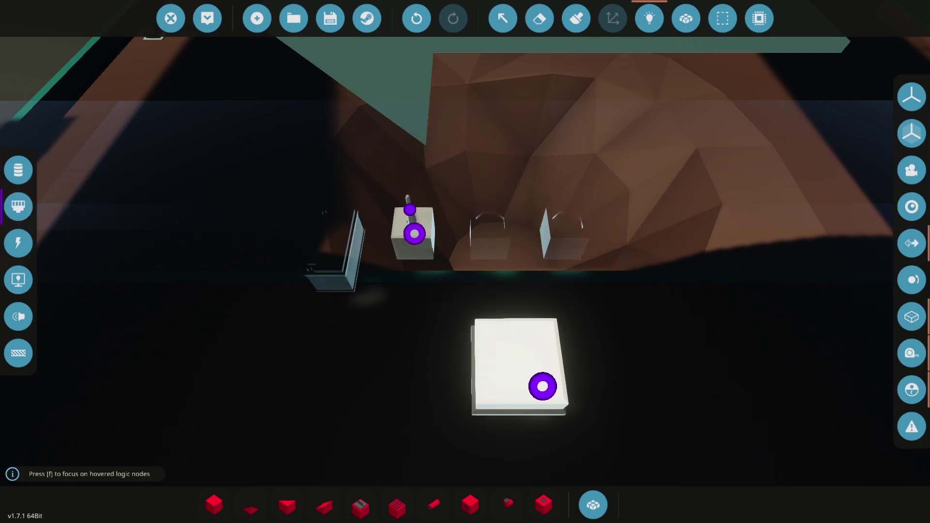
drag(542, 386, 410, 209)
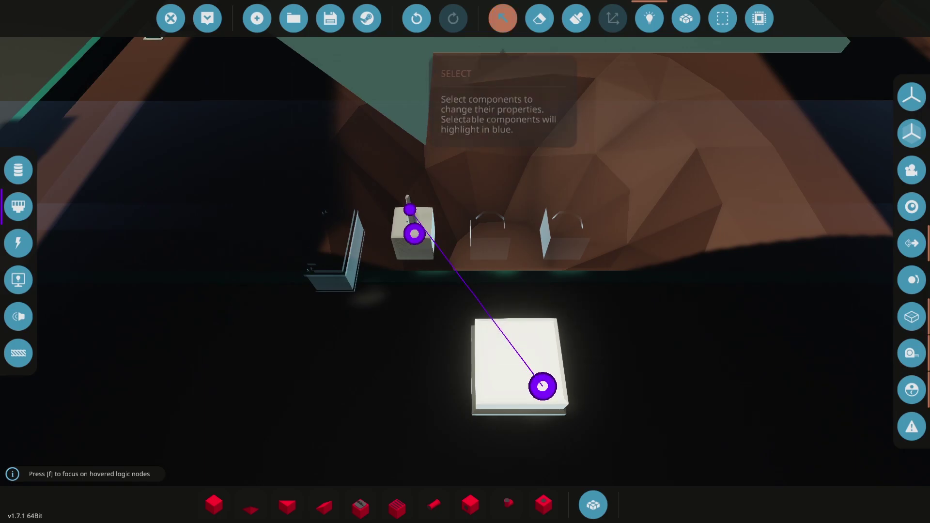
- Change the microcontroller's Freq node to output, update it on the vehicle, and link Freq to the radio receiver's Frequency input
click(502, 18)
click(413, 245)
click(500, 341)
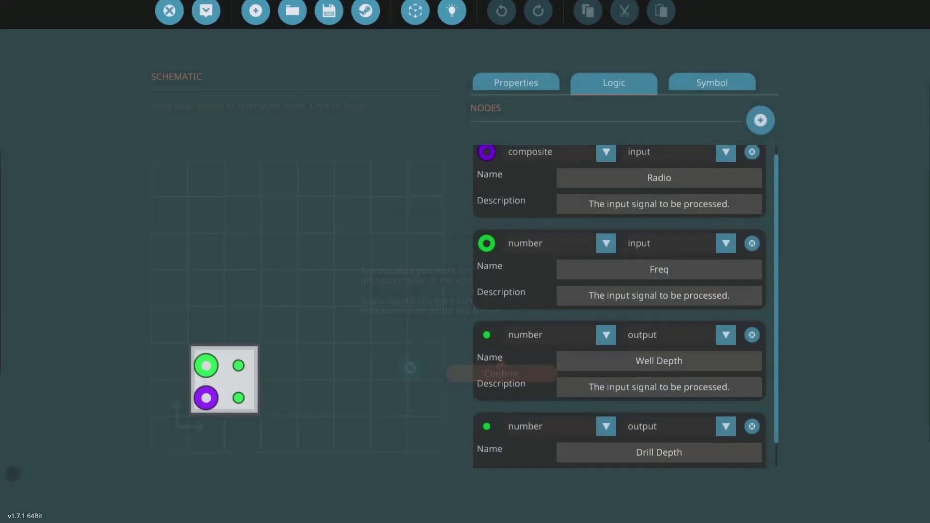
click(726, 245)
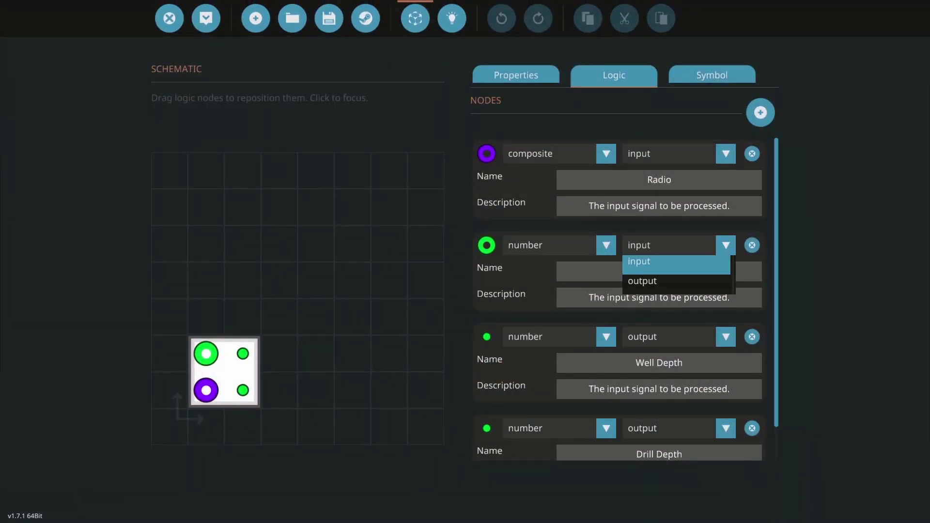
click(643, 281)
click(206, 18)
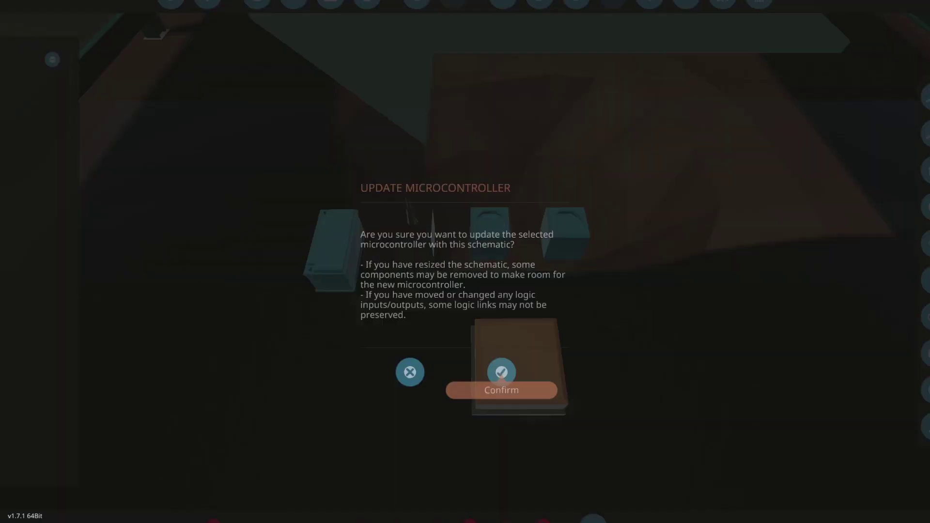
click(502, 372)
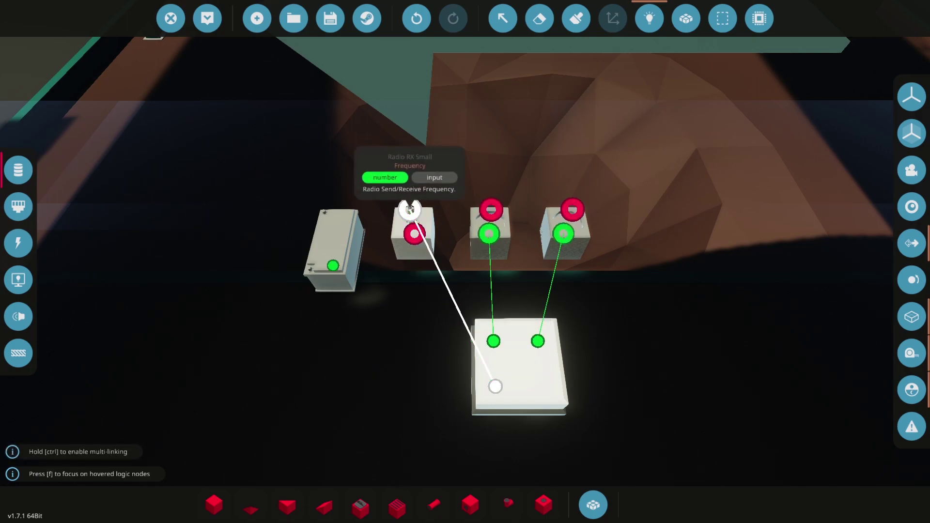
- Reopen the Well Head Radio Recieve microcontroller for editing and show its internal logic
click(502, 19)
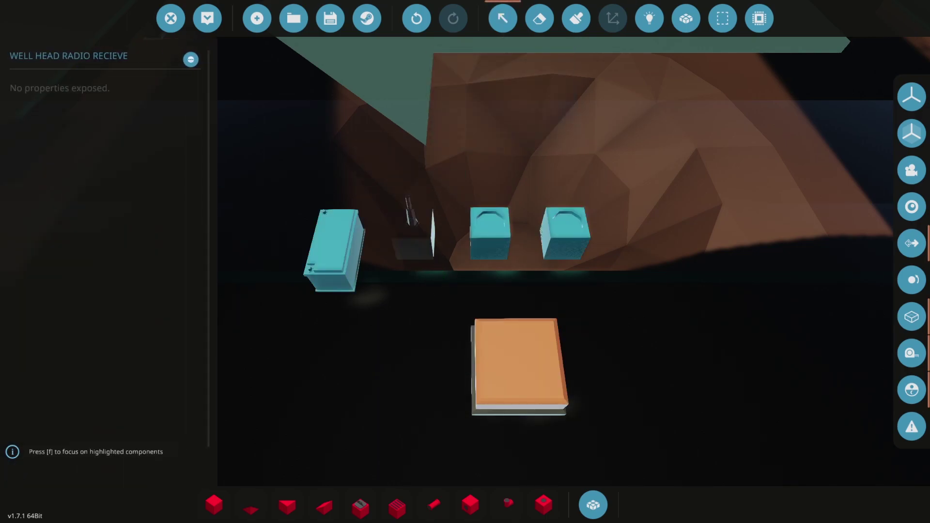
click(193, 59)
click(502, 338)
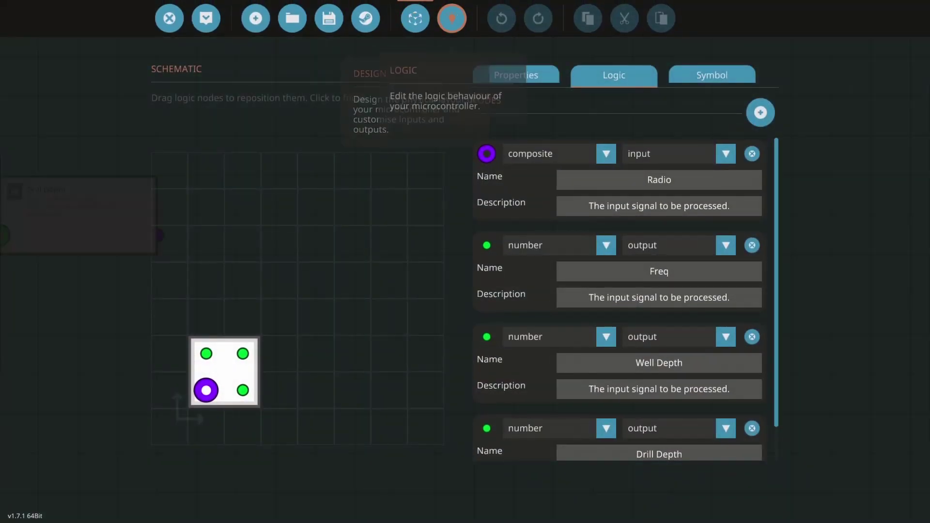
click(452, 18)
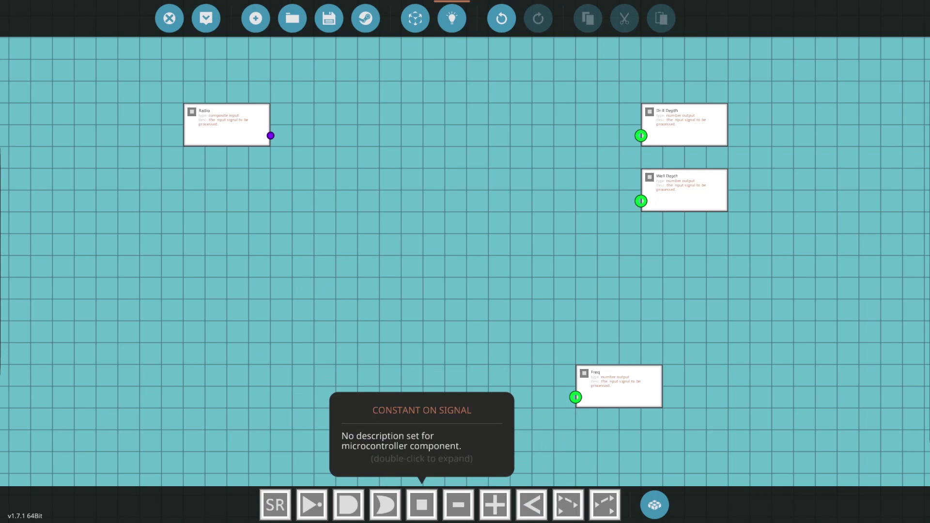
- Place a Constant Number with an output value of 710 and link it to the Freq output
click(459, 505)
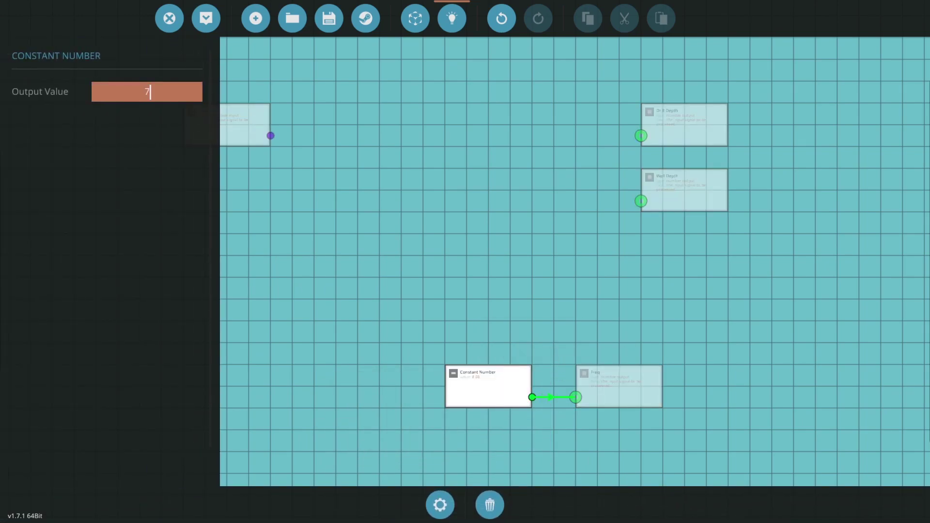
key(Escape)
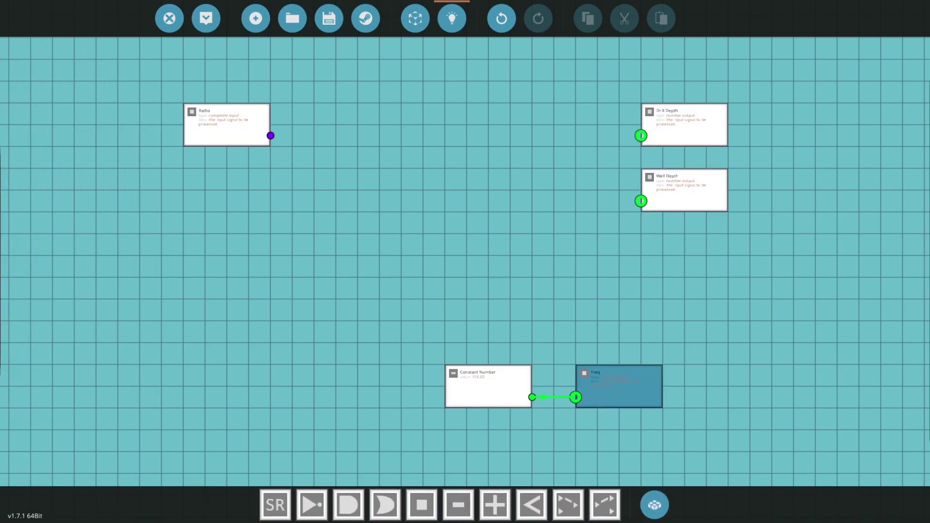
scroll(633, 429, up, 3)
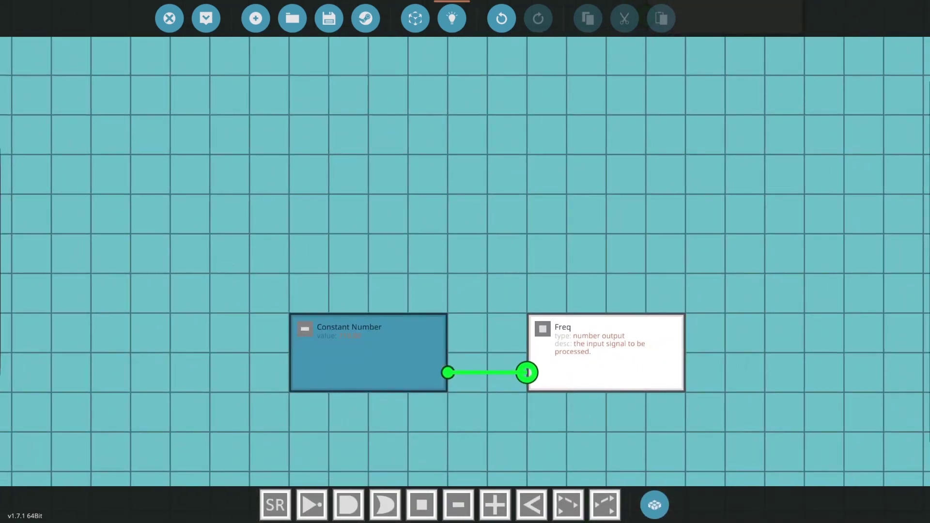
mouse_move(526, 372)
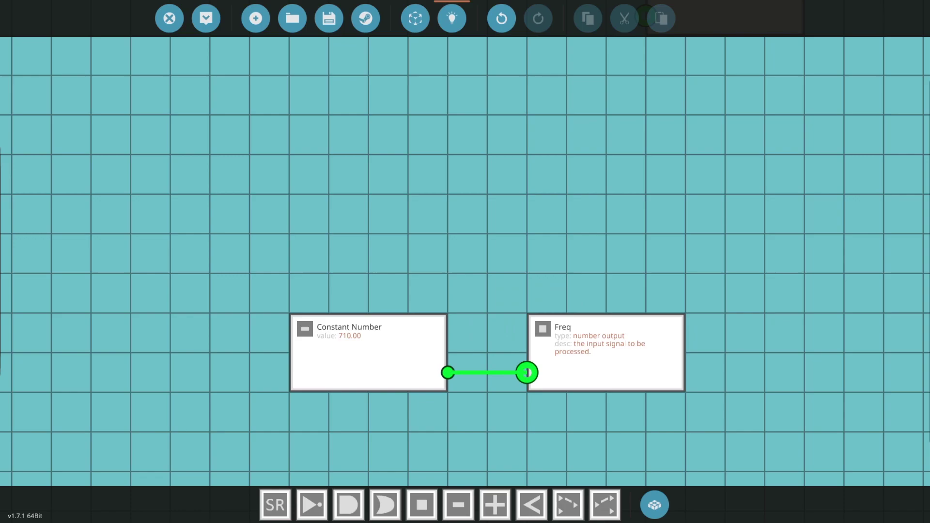
scroll(465, 261, down, 3)
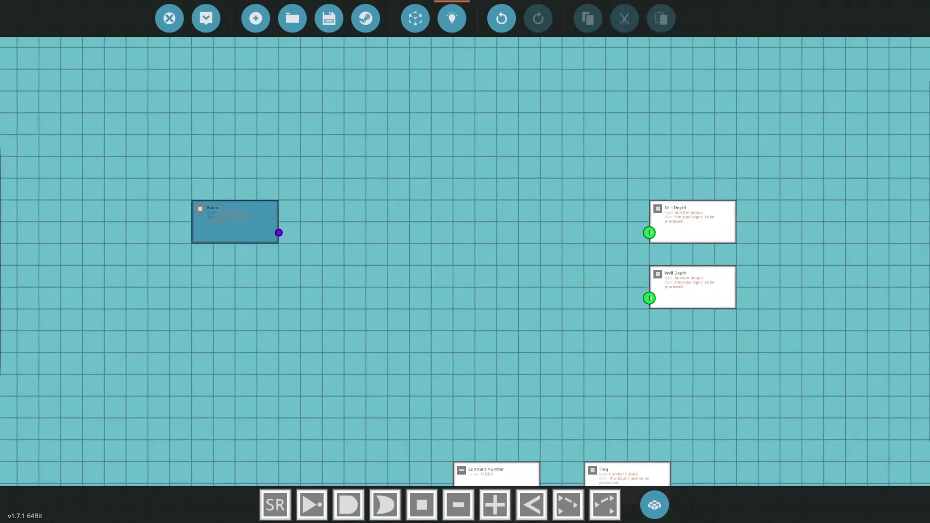
- Place two stacked Composite Read (number) gates beside the repositioned Radio input and link Radio to both
drag(235, 221, 300, 265)
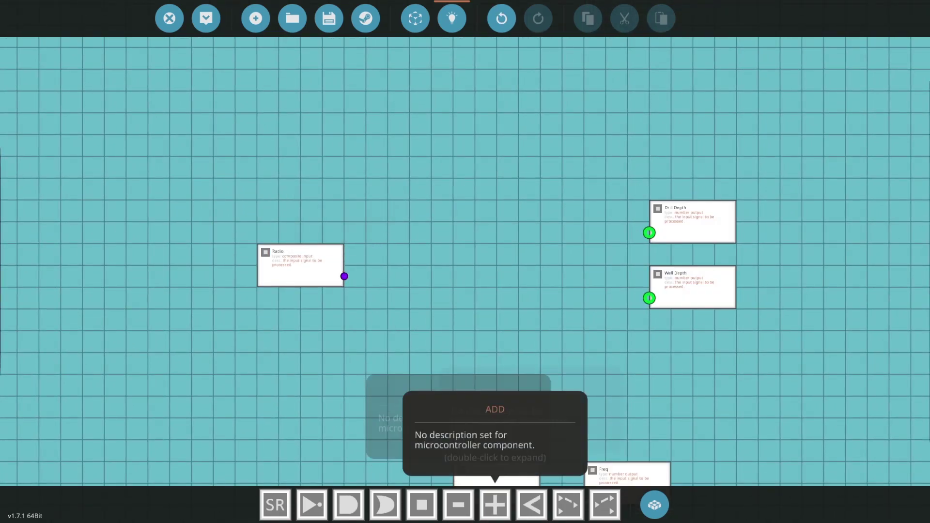
click(654, 504)
text(compo)
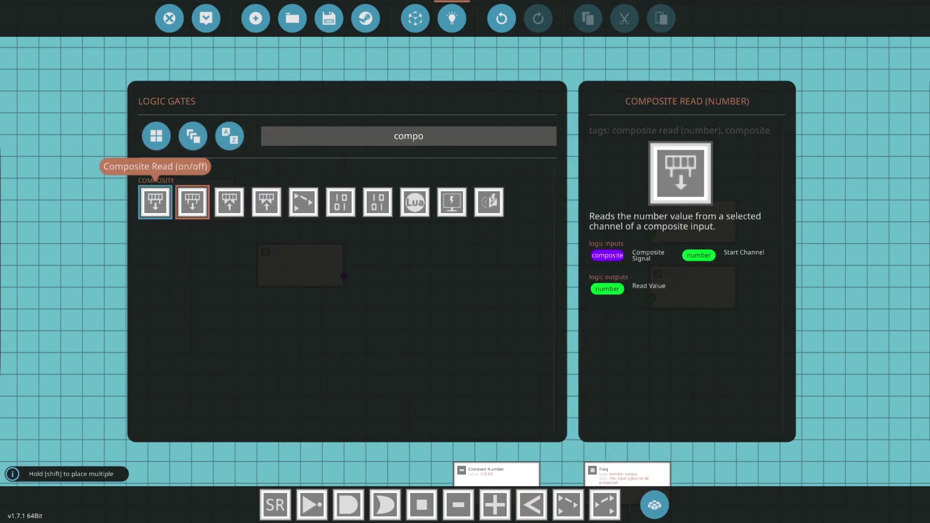
click(192, 202)
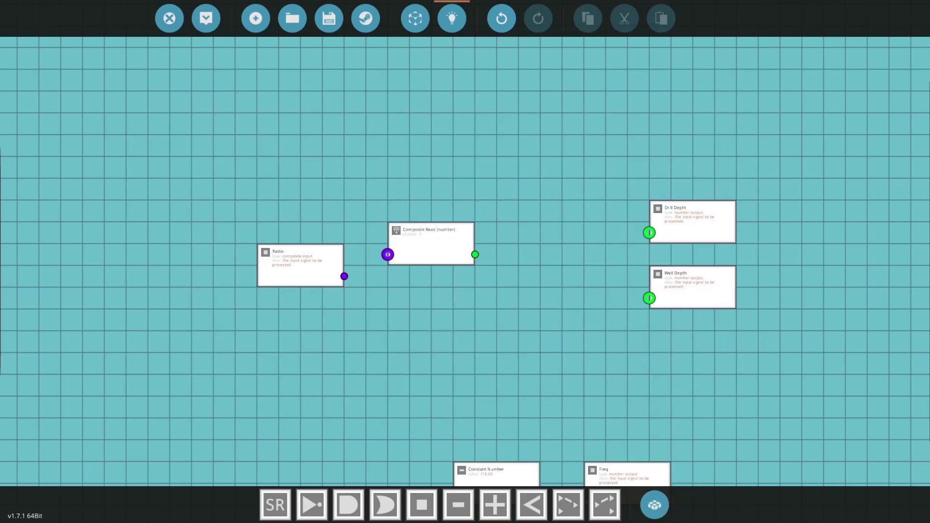
click(432, 286)
drag(344, 276, 391, 255)
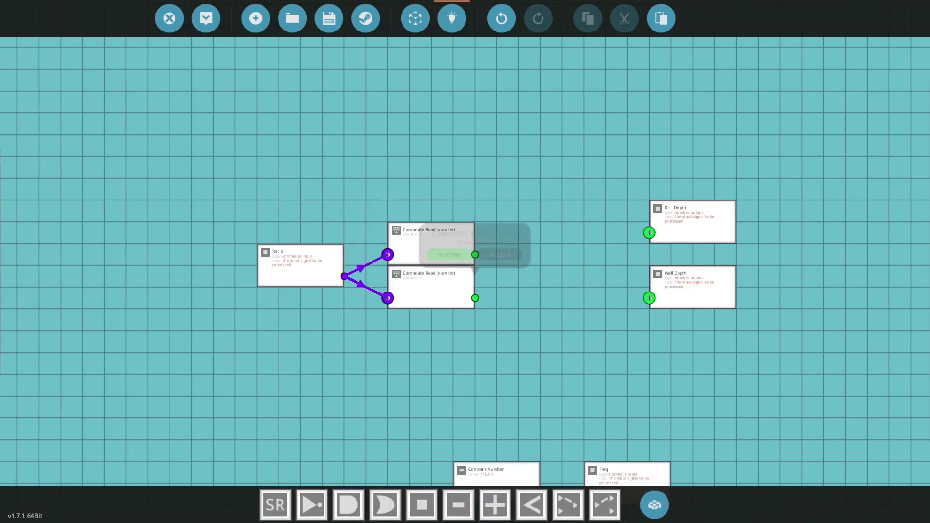
- Move the Drill Depth and Well Depth outputs closer, level with the two Composite Read gates
drag(693, 223, 603, 247)
drag(693, 288, 604, 289)
scroll(464, 263, up, 2)
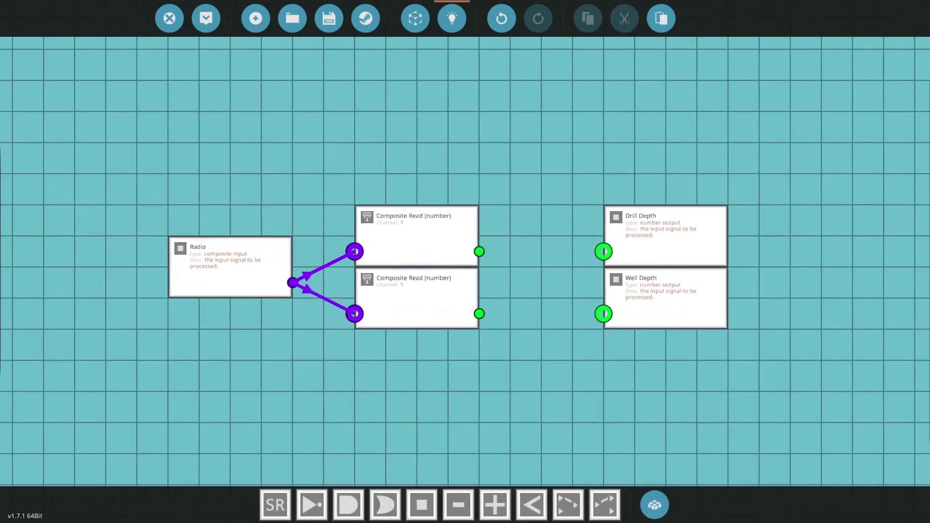
- Set the lower Composite Read (number) gate to read channel 2
scroll(649, 274, up, 1)
click(417, 237)
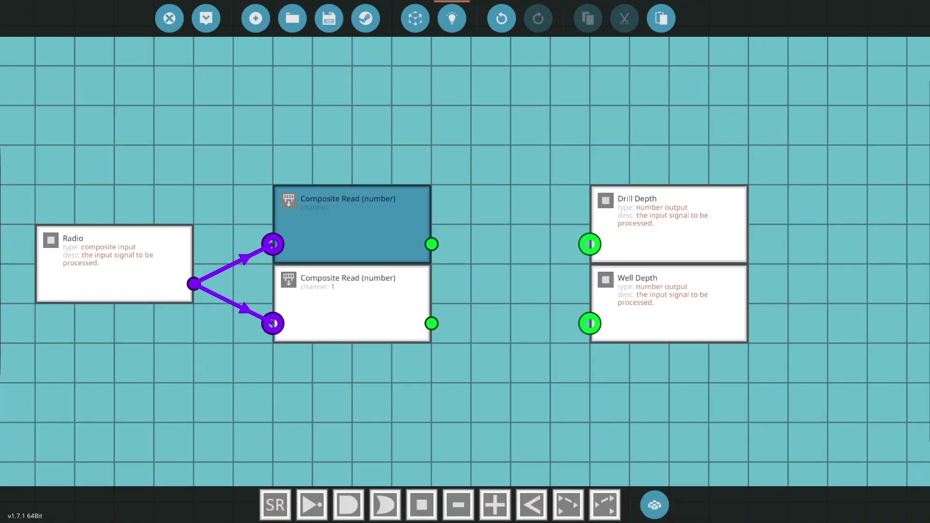
click(352, 310)
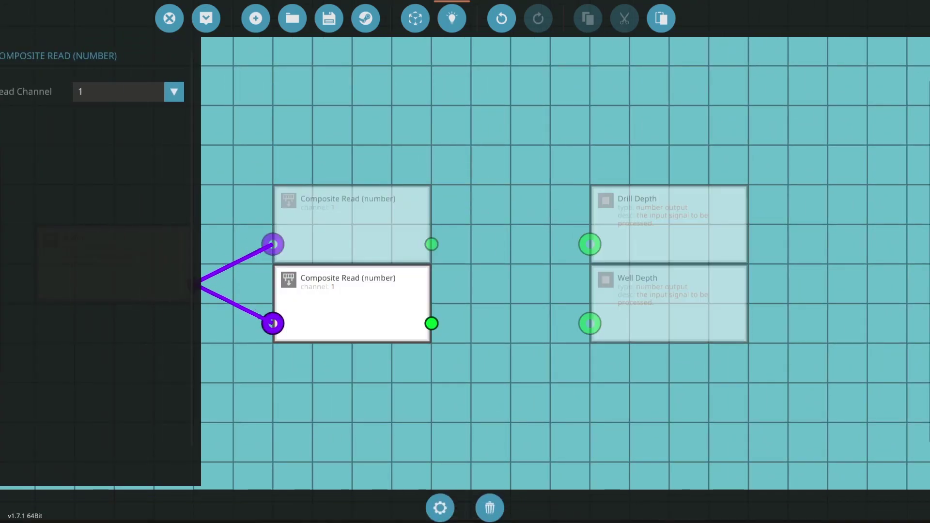
click(184, 92)
click(104, 150)
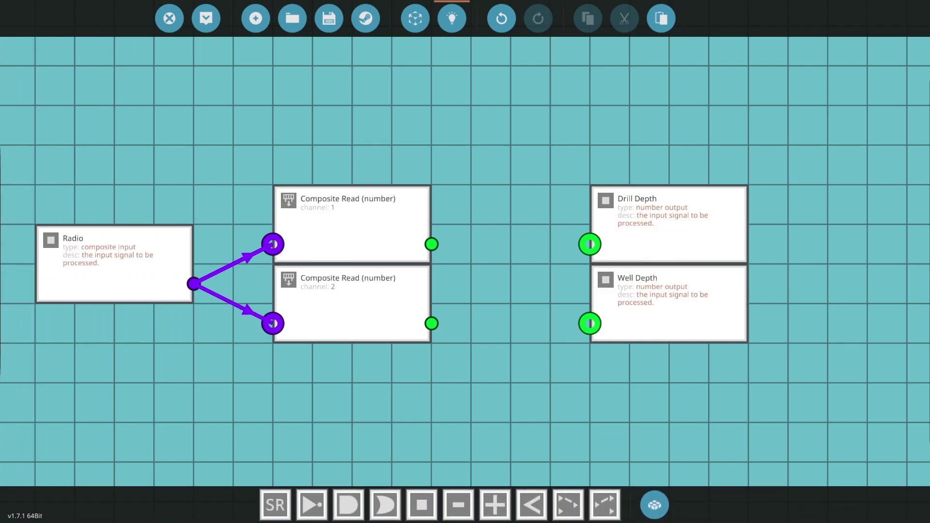
- Link the channel 1 Composite Read gate to Drill Depth and the channel 2 gate to Well Depth
drag(448, 244, 590, 243)
scroll(455, 264, down, 2)
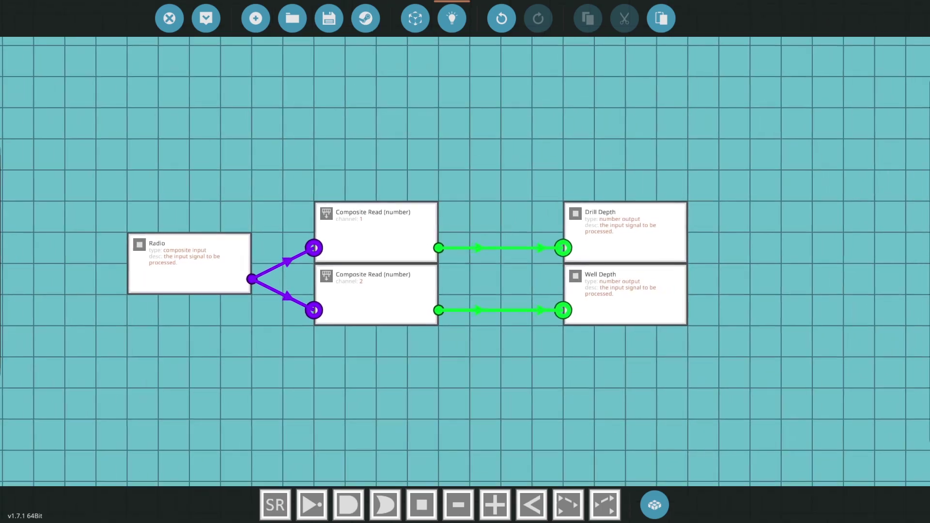
drag(563, 311, 563, 310)
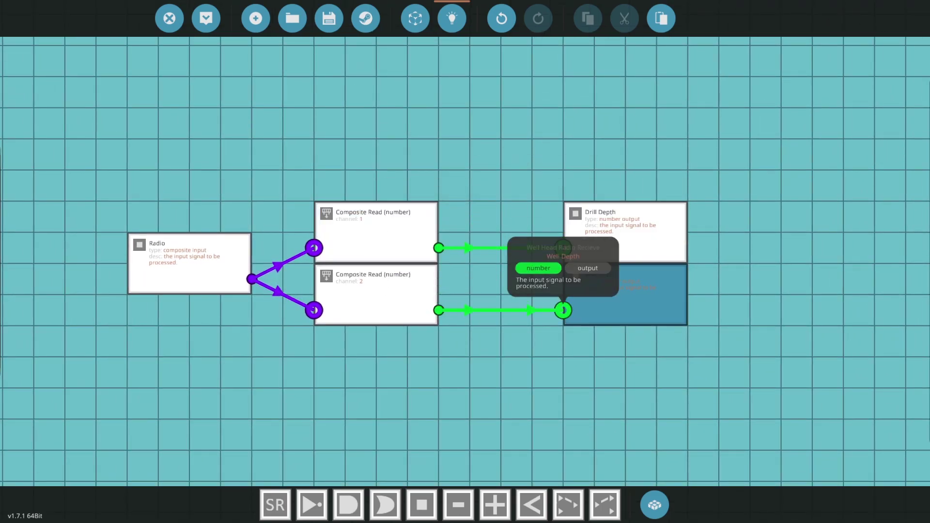
- Update the selected microcontroller on the vehicle with the completed radio receiver schematic
scroll(563, 310, down, 3)
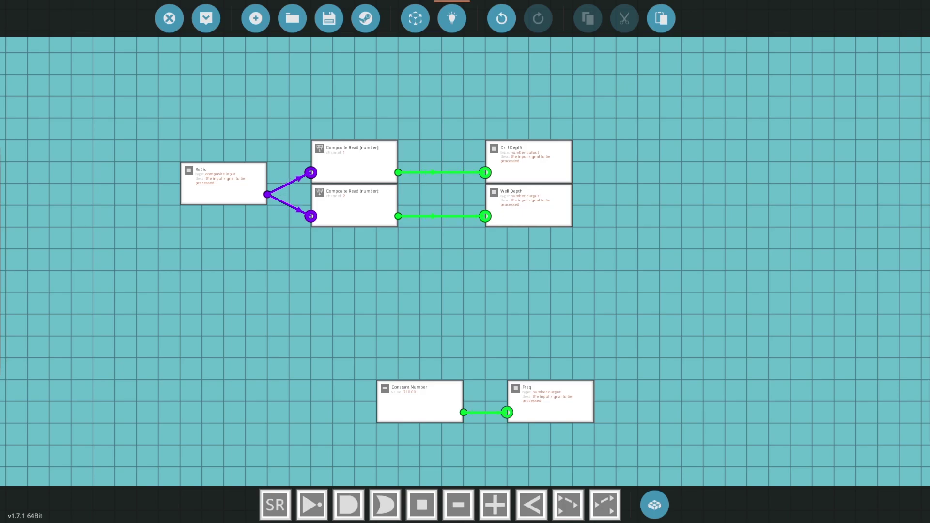
click(206, 18)
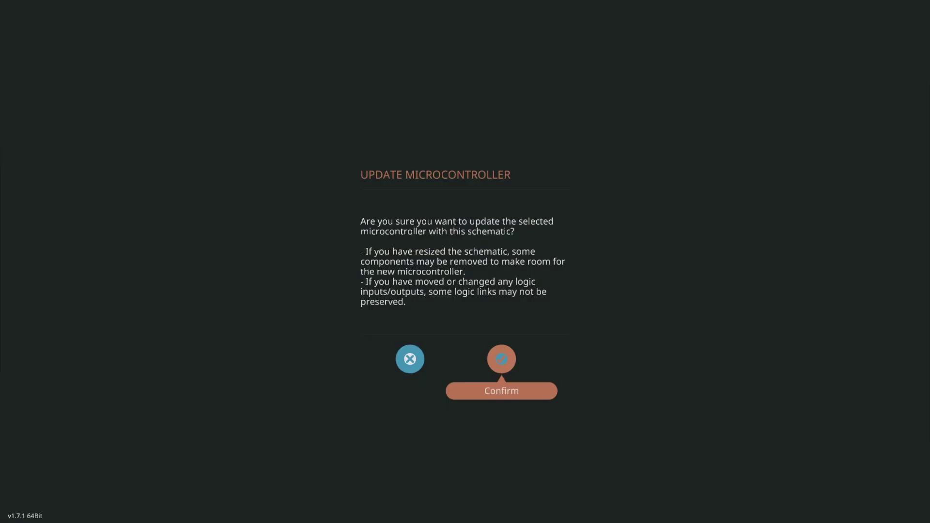
click(501, 359)
- Review the vehicle's number and composite logic links and spawn it in the world
click(649, 18)
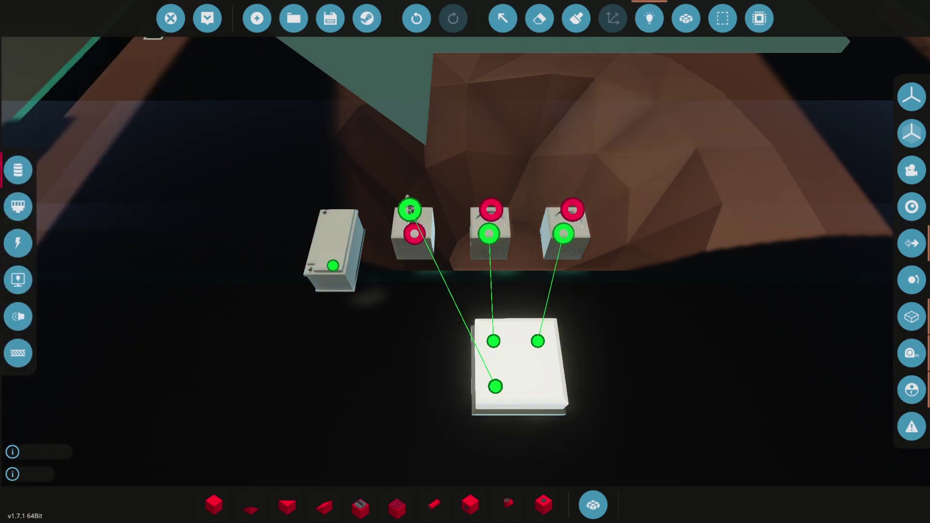
click(18, 206)
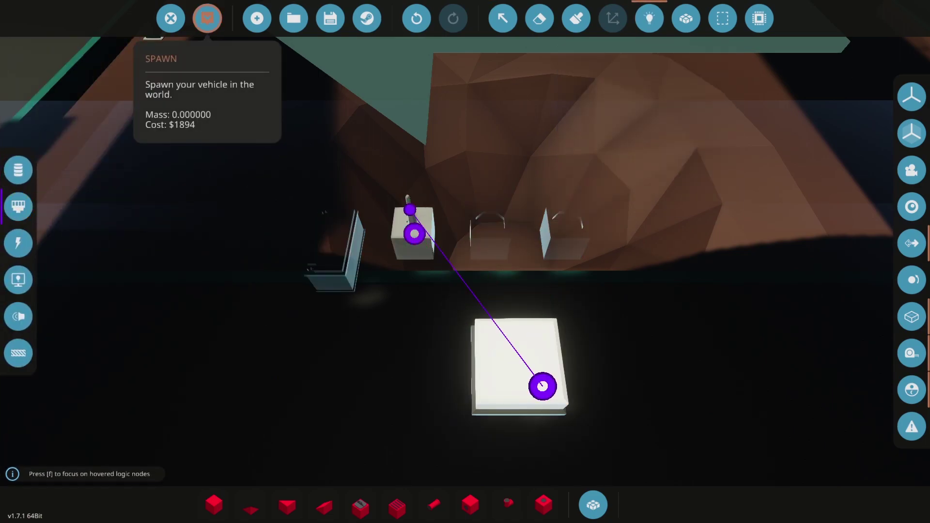
click(208, 18)
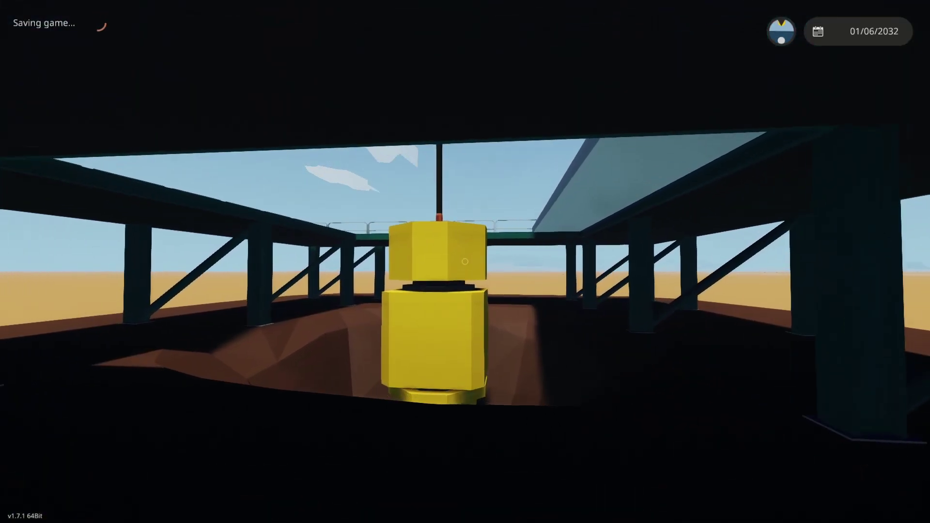
- Inspect the Oil Rig Well Head's Drill Depth and Well Depth values and compare them with the Drill Depth dial on the platform
key(w)
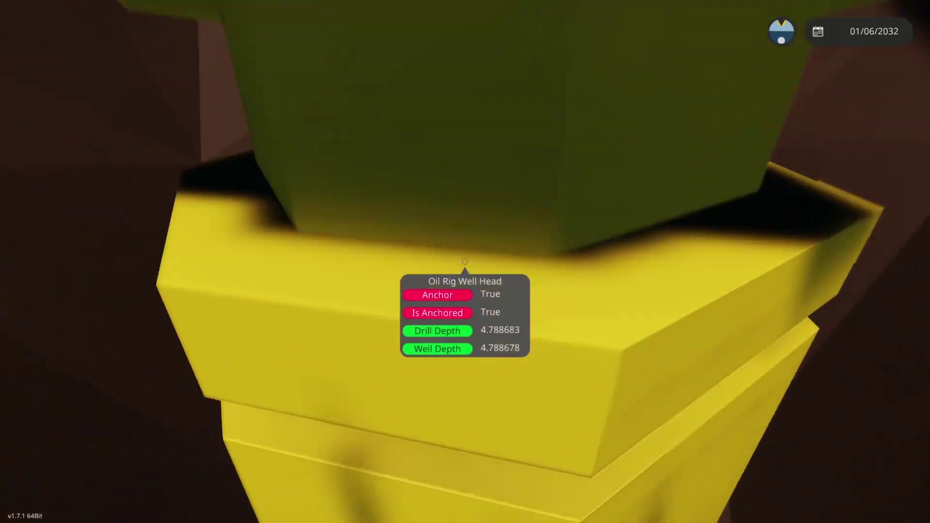
key(s)
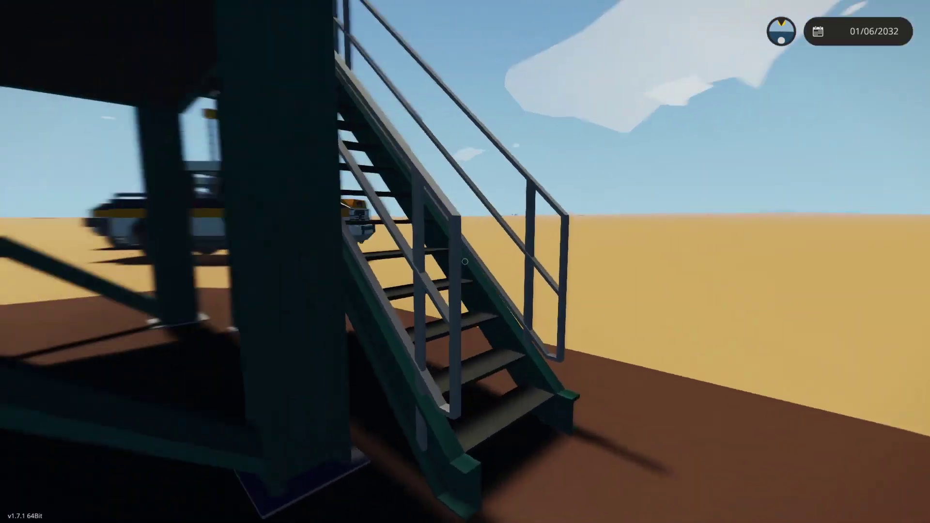
key(w)
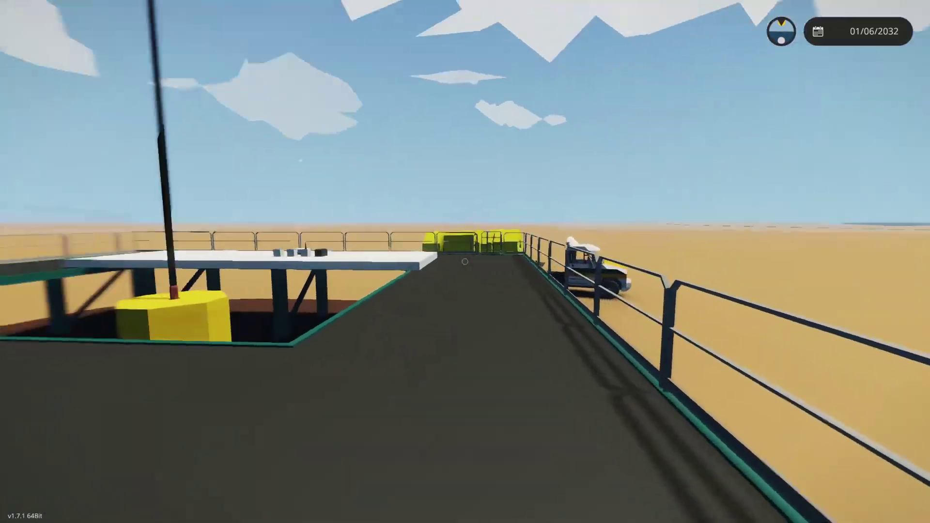
key(w)
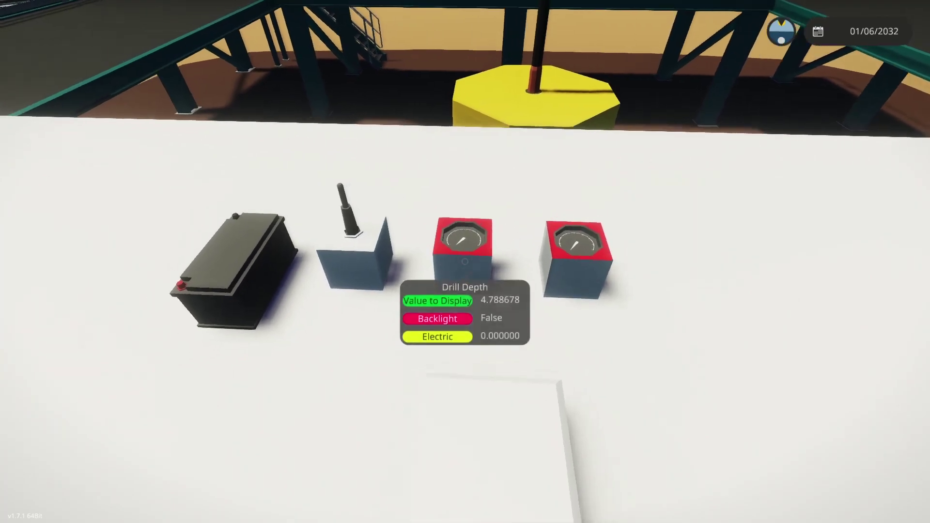
- Examine the drill pipe from on top of the well head and return to the platform to read the Well Depth dial
key(w)
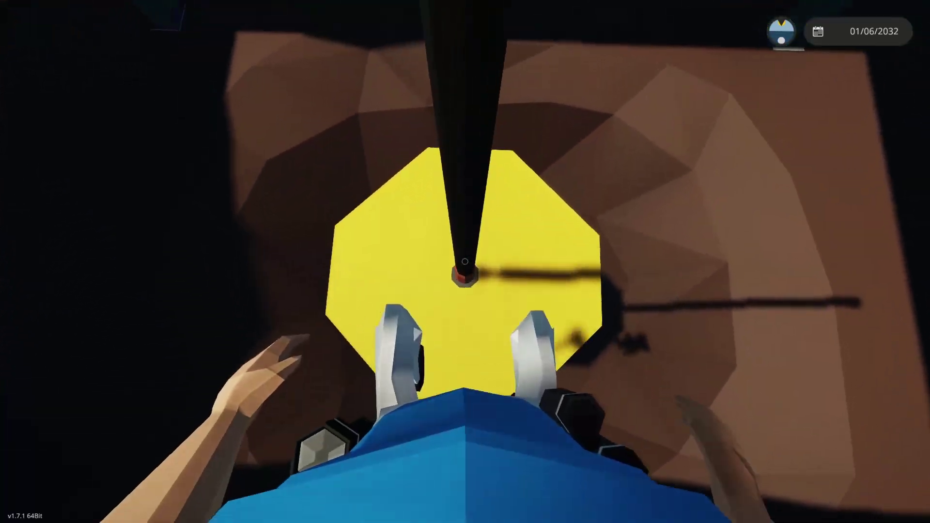
key(space)
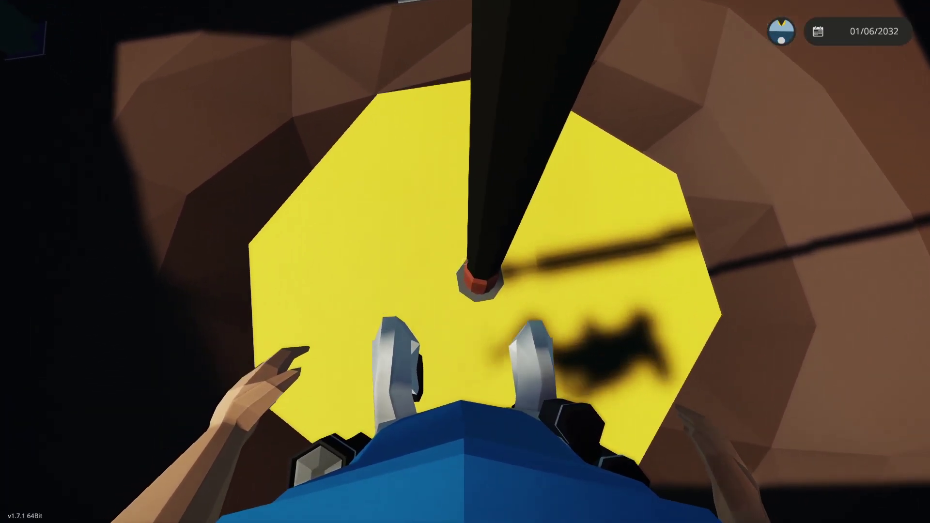
key(s)
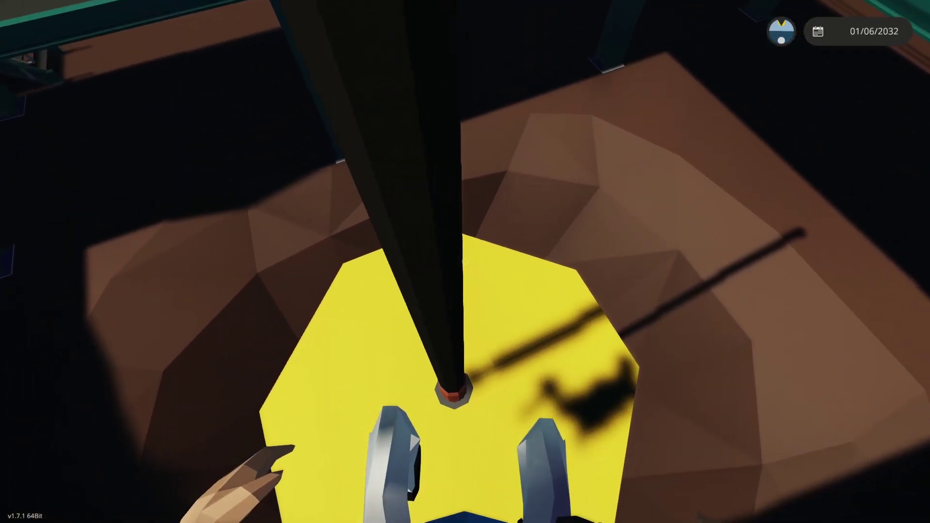
key(s)
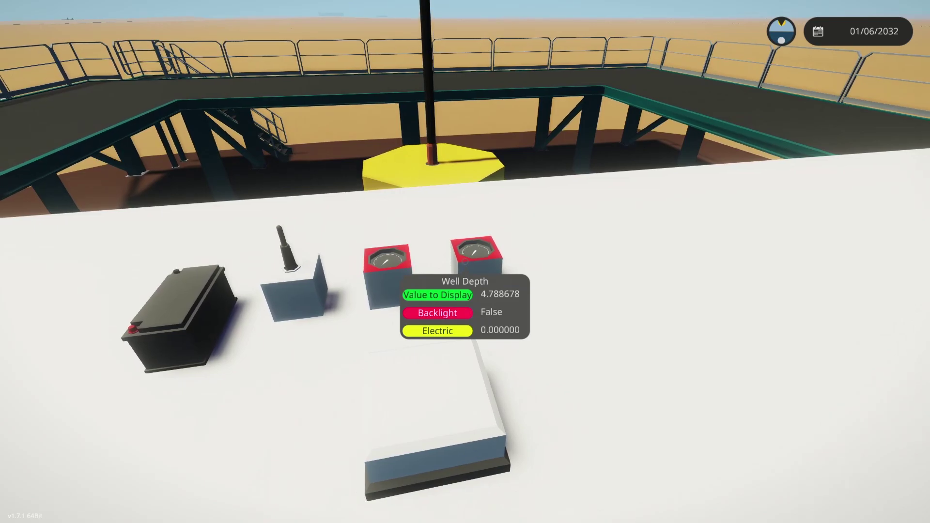
- View the whole drilling platform from a distance with the free camera and the interface hidden
key(v)
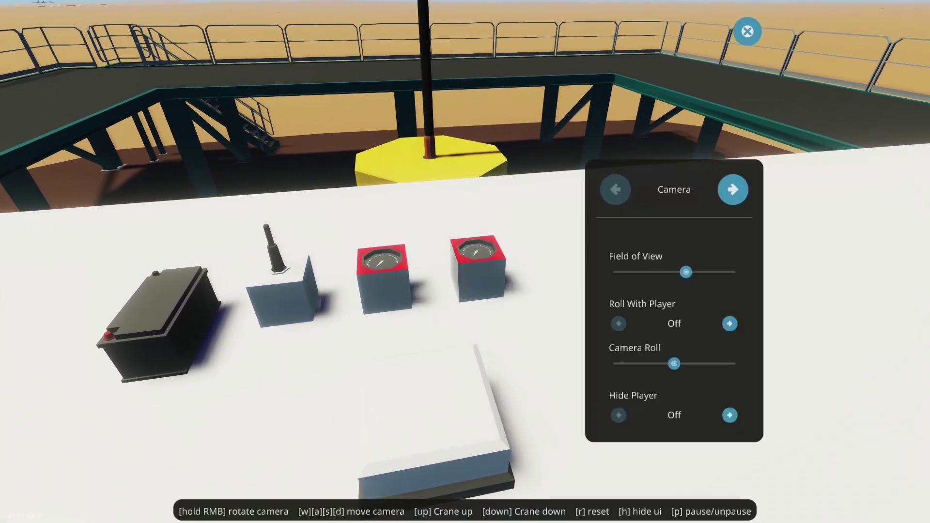
key(h)
scroll(465, 261, down, 5)
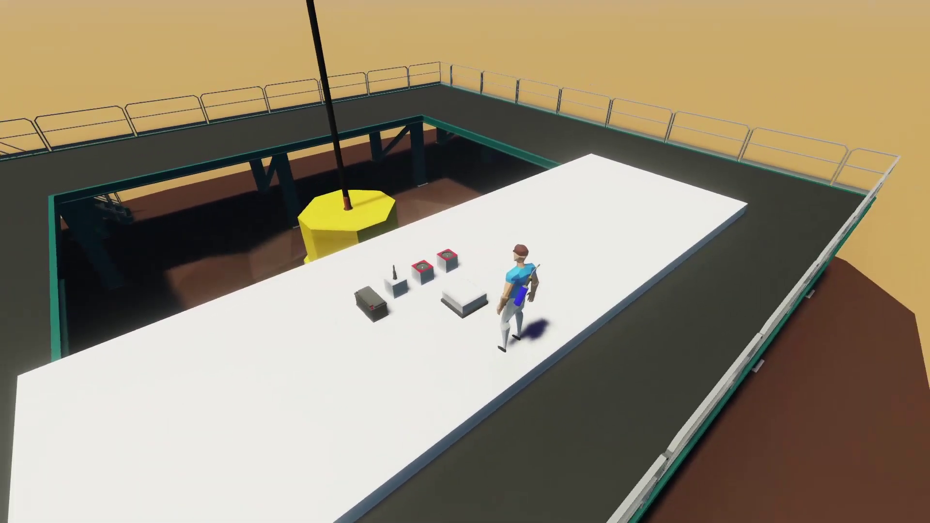
scroll(465, 262, down, 3)
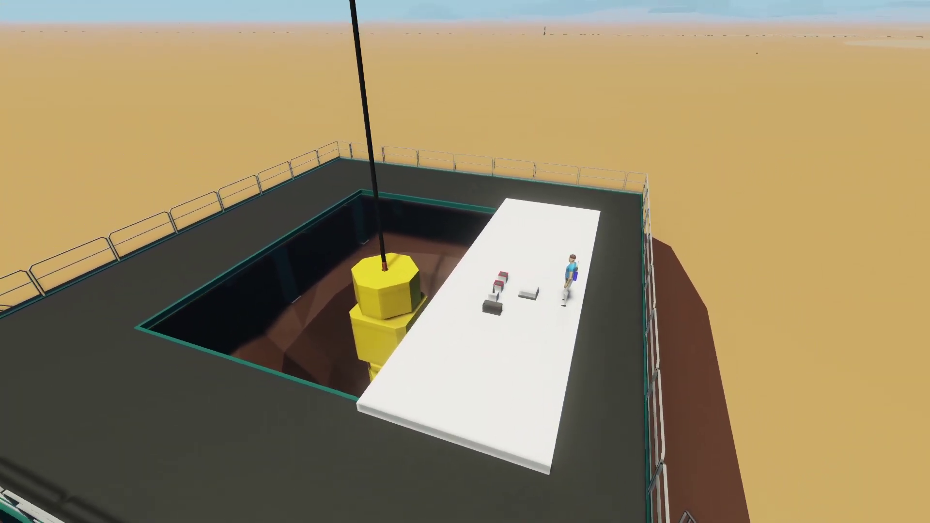
scroll(465, 261, down, 3)
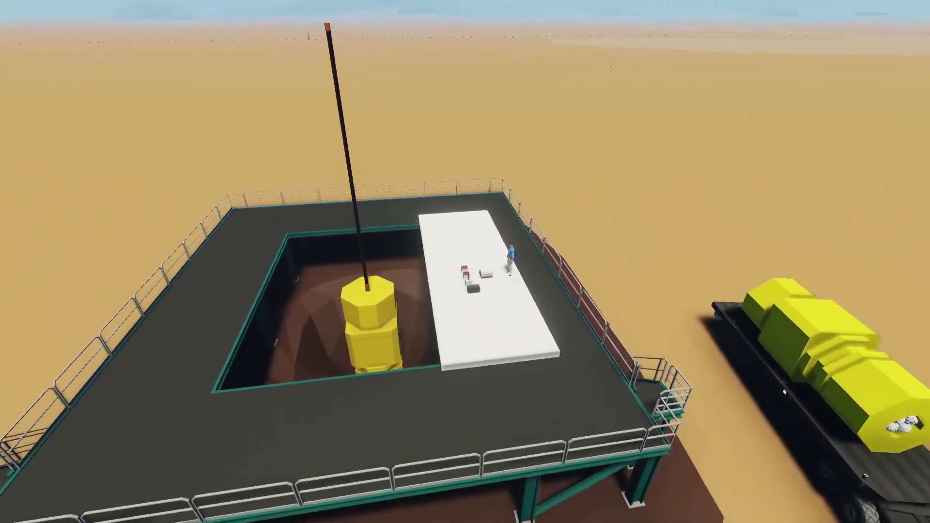